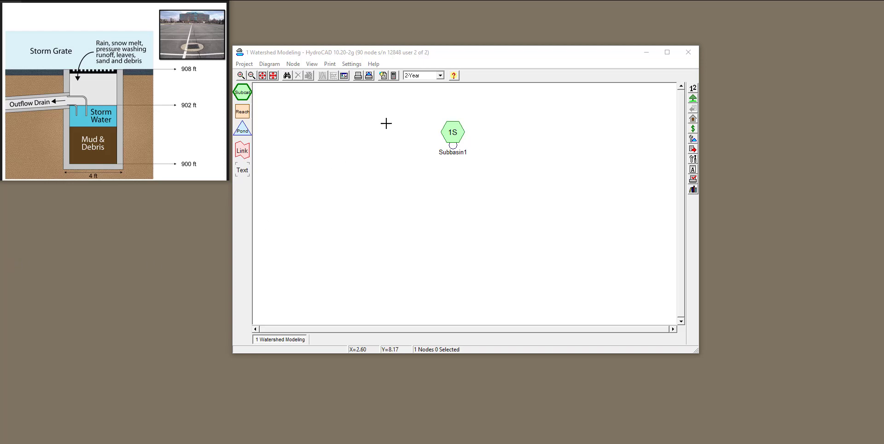
# Add a pond node below Subbasin1, name it "Ctachbasin 1" and set its type to Catch Basin.
pyautogui.click(459, 55)
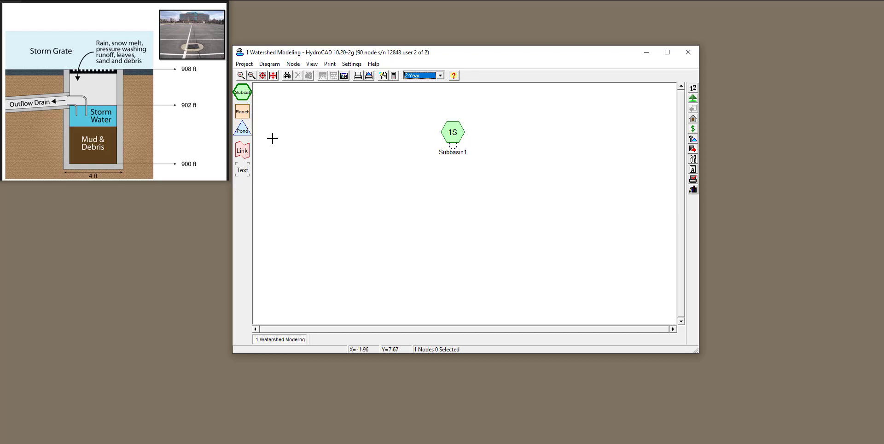
pyautogui.moveTo(246, 134); pyautogui.dragTo(451, 202)
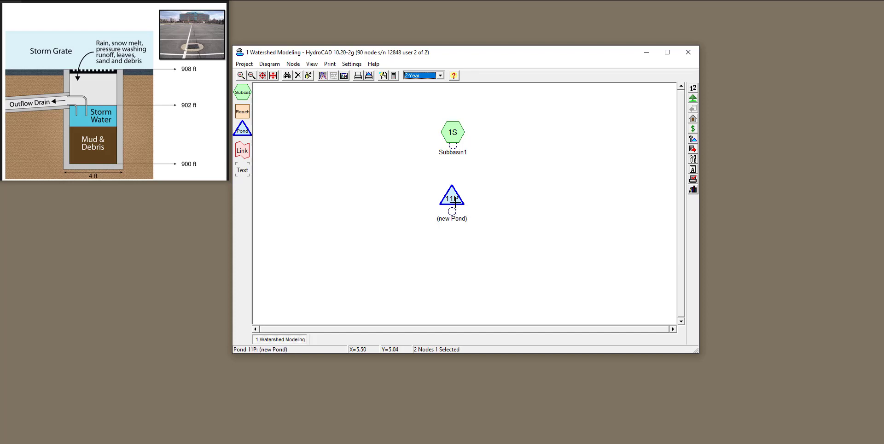
pyautogui.rightClick(454, 199)
pyautogui.click(463, 205)
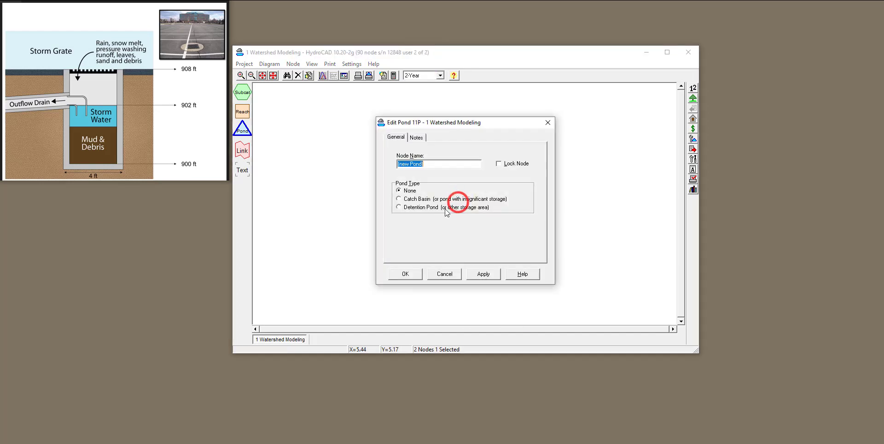
pyautogui.write('Ctachbasin 1')
pyautogui.click(417, 199)
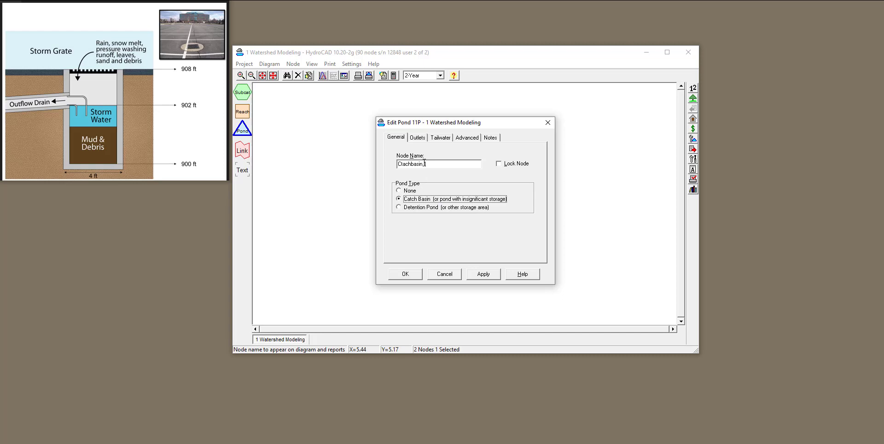
# Create an Orifice/Grate outlet device as outlet 1 of the catch basin.
pyautogui.click(417, 138)
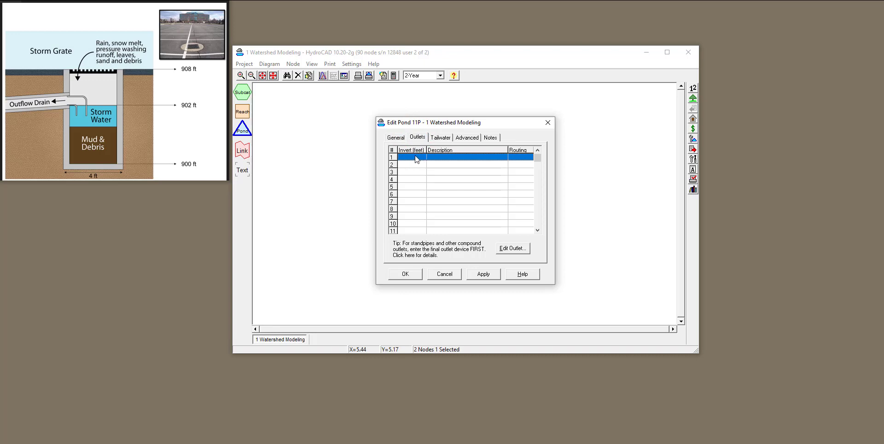
pyautogui.doubleClick(437, 157)
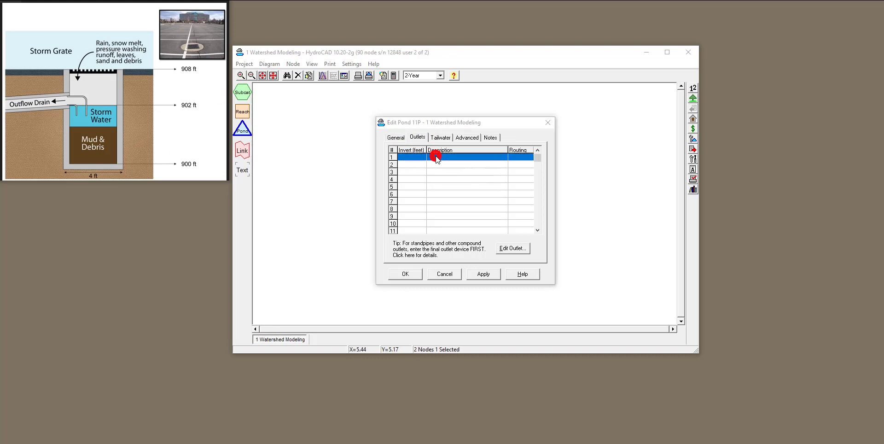
pyautogui.moveTo(448, 129); pyautogui.dragTo(385, 131)
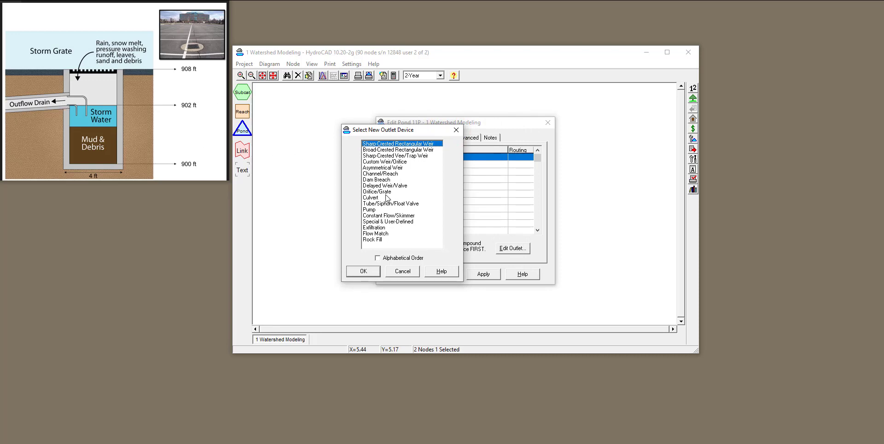
pyautogui.click(380, 192)
pyautogui.click(366, 272)
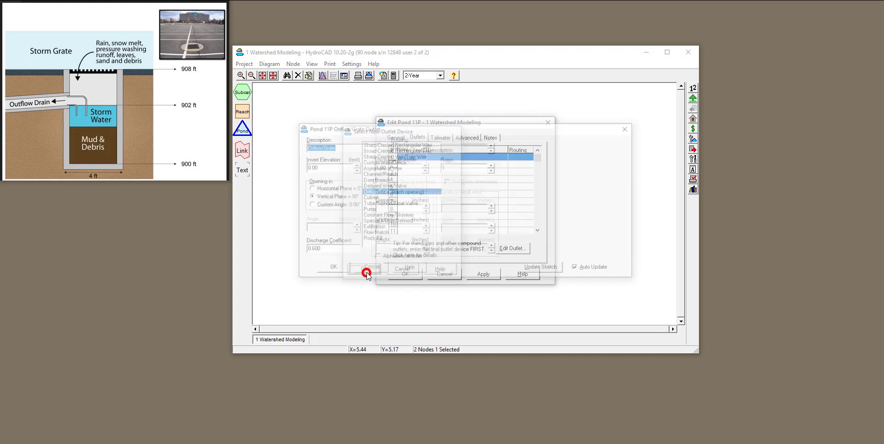
# Shorten the outlet's description to "Orifice" and set its invert elevation to 902 feet.
pyautogui.click(340, 147)
pyautogui.press('BackSpace')
pyautogui.press('BackSpace')
pyautogui.press('BackSpace')
pyautogui.press('BackSpace')
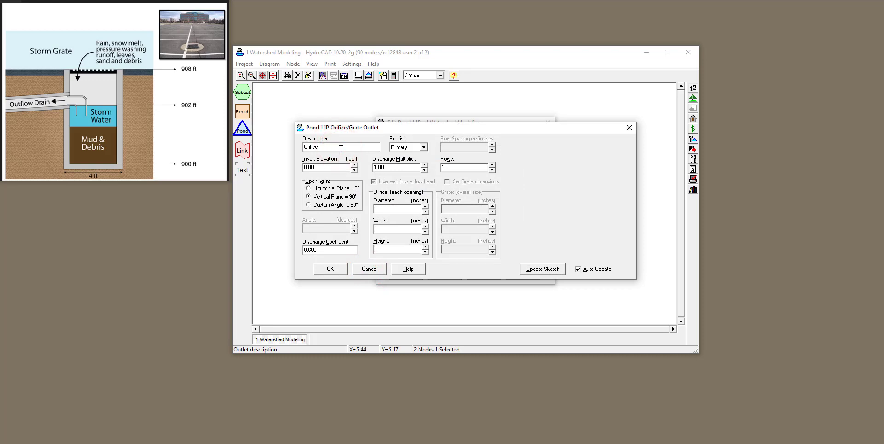
pyautogui.click(319, 168)
pyautogui.write('902')
# Consult the help page on the Orifice/Grate form, and complete the outlet with an orifice diameter of 12 inches.
pyautogui.click(407, 271)
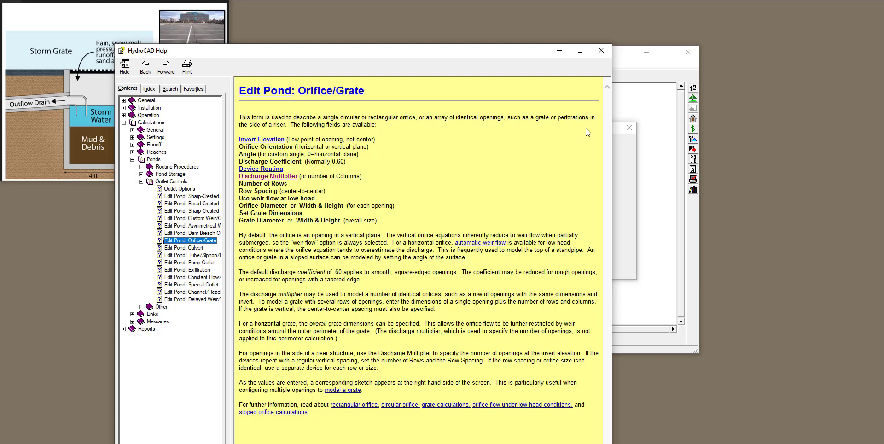
pyautogui.click(603, 51)
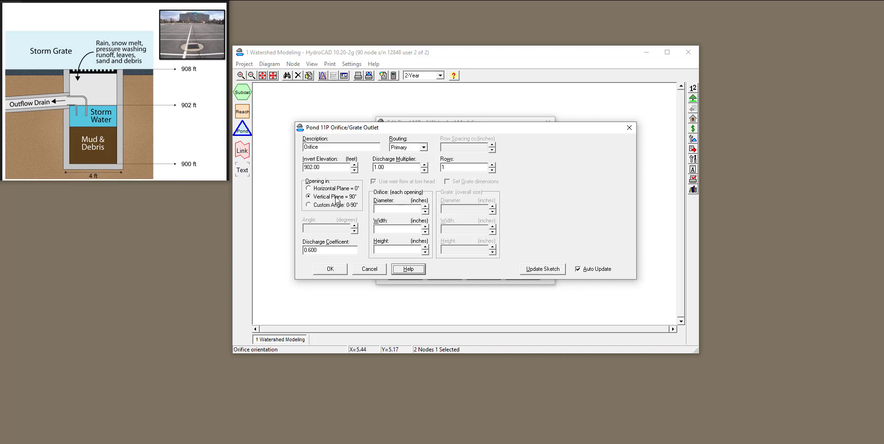
pyautogui.click(387, 209)
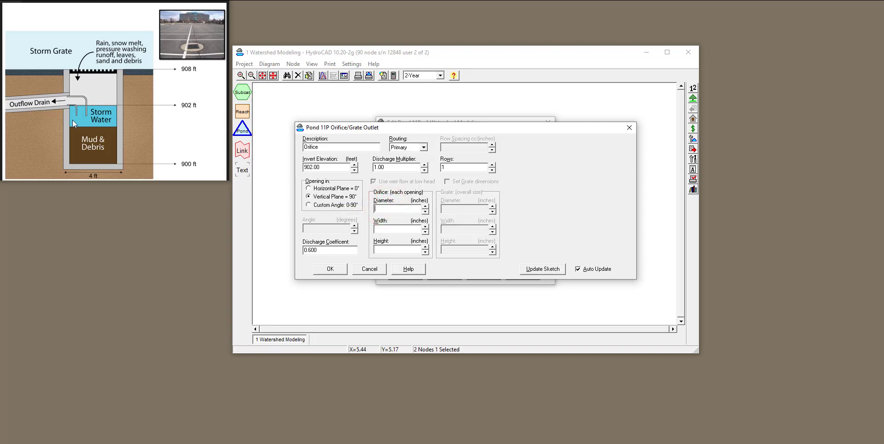
pyautogui.write('12')
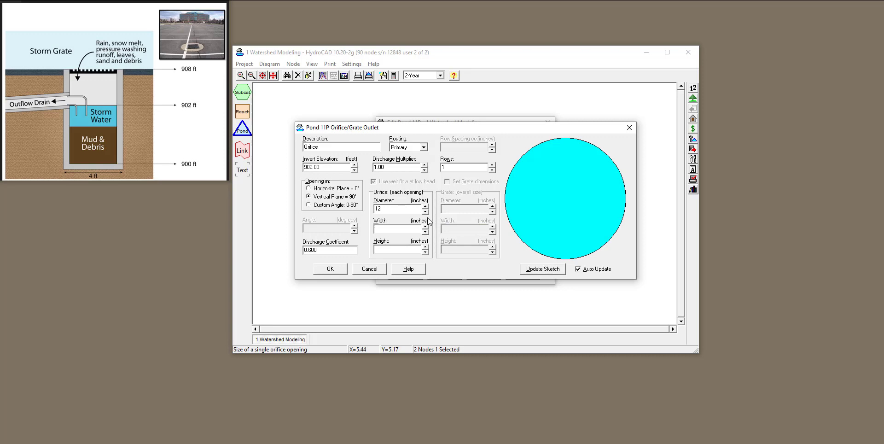
pyautogui.click(459, 269)
pyautogui.click(332, 270)
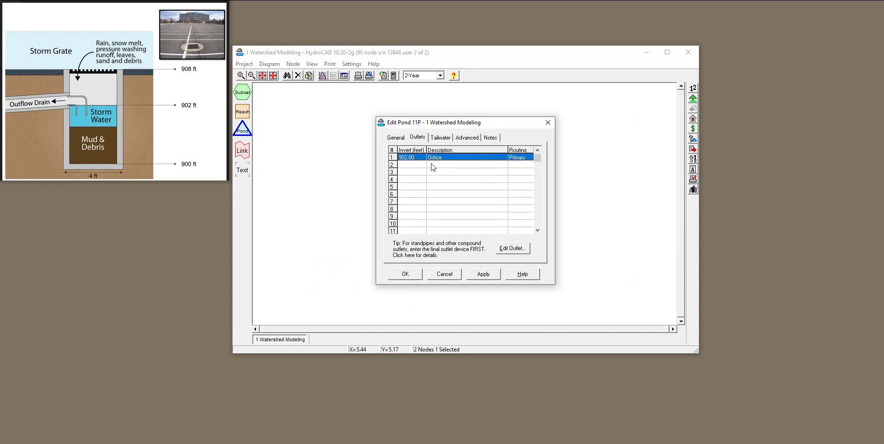
# Review the catch basin's tailwater, advanced and notes settings, and save the node's edits.
pyautogui.click(435, 140)
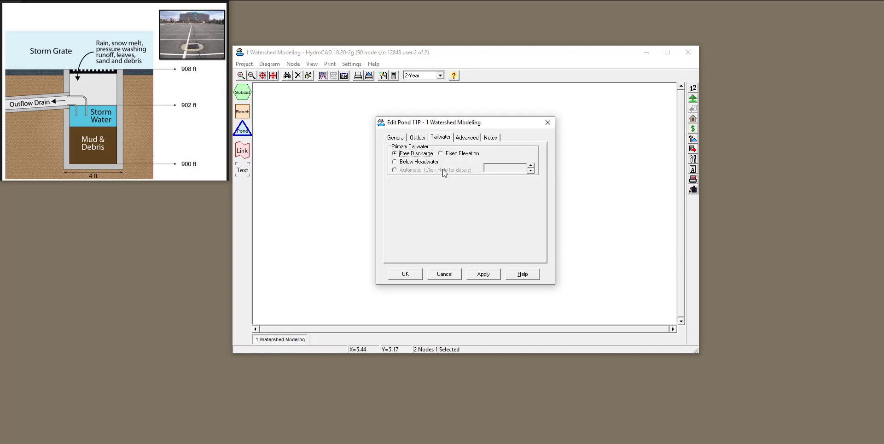
pyautogui.click(466, 137)
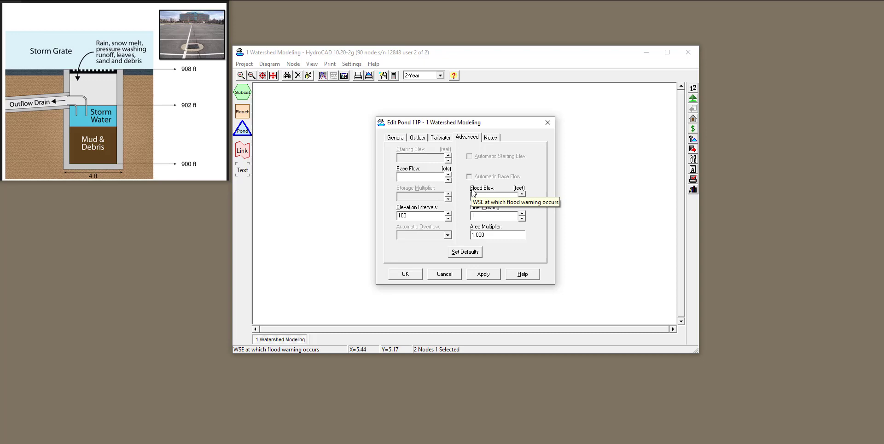
pyautogui.click(490, 137)
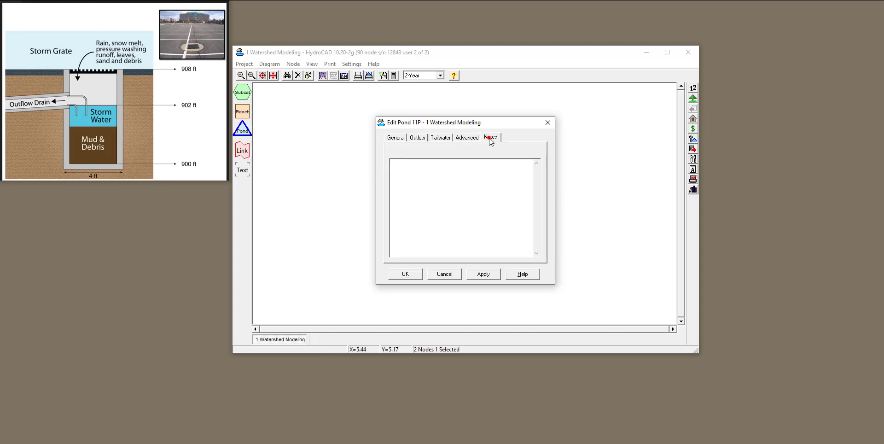
pyautogui.click(396, 137)
pyautogui.click(483, 274)
pyautogui.click(403, 274)
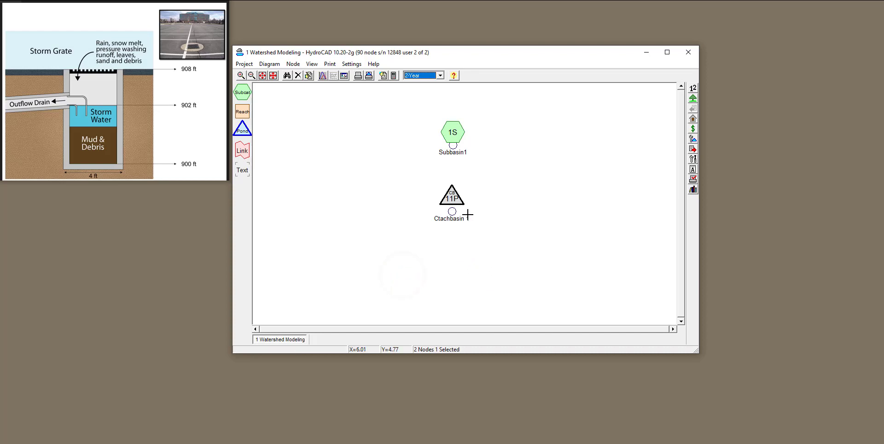
pyautogui.rightClick(445, 195)
pyautogui.click(461, 199)
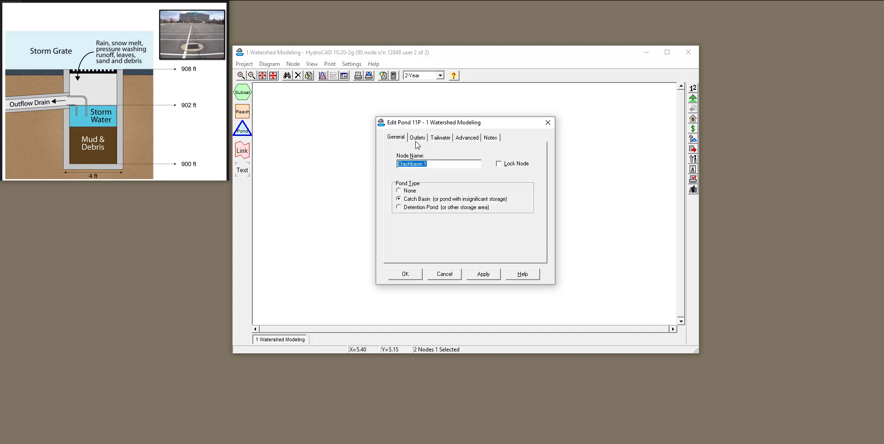
pyautogui.click(548, 122)
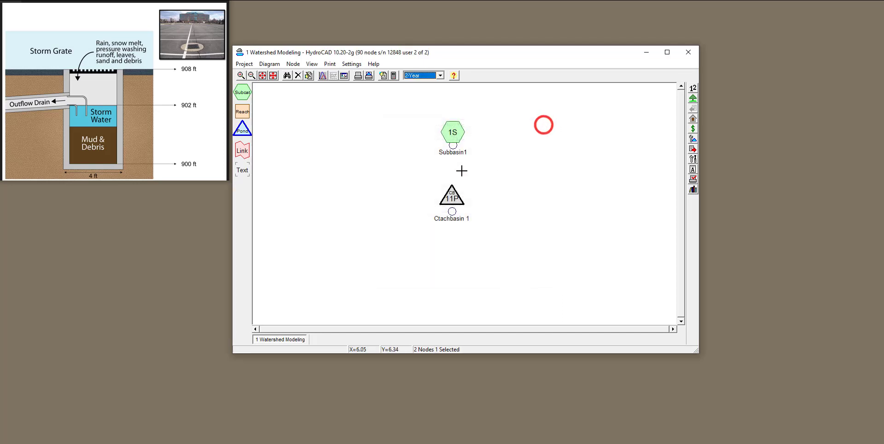
# Route Subbasin1 into the catch basin and examine Subbasin1's runoff hydrograph for the 2-Year event.
pyautogui.moveTo(454, 148); pyautogui.dragTo(454, 193)
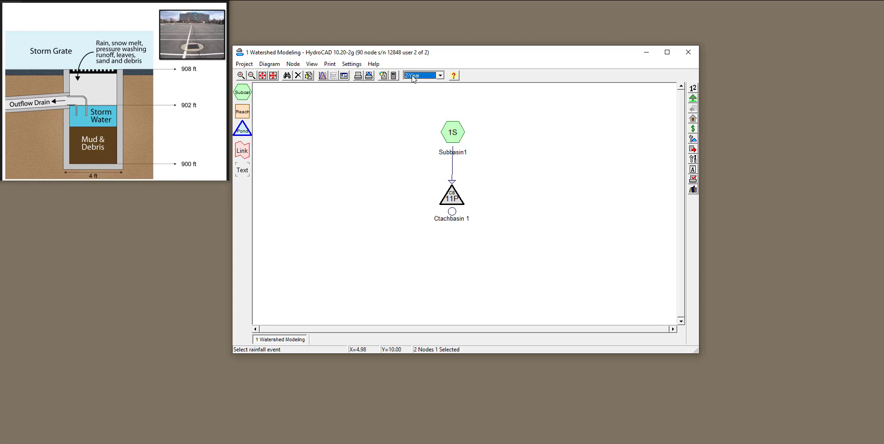
pyautogui.doubleClick(453, 132)
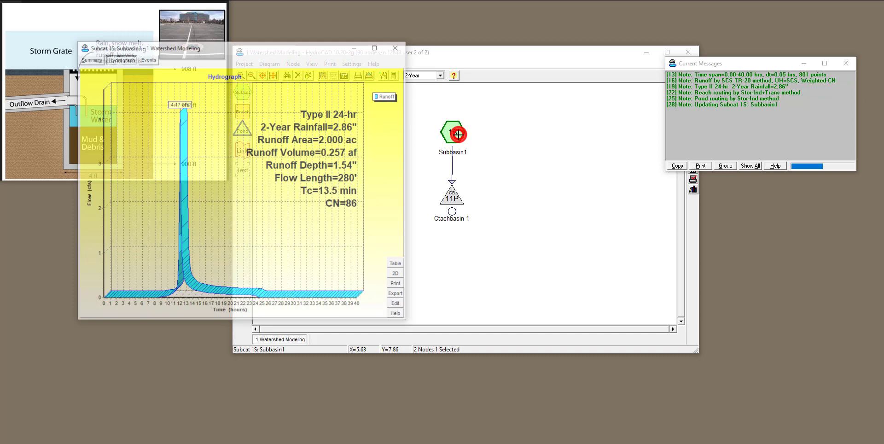
pyautogui.moveTo(309, 46); pyautogui.dragTo(488, 46)
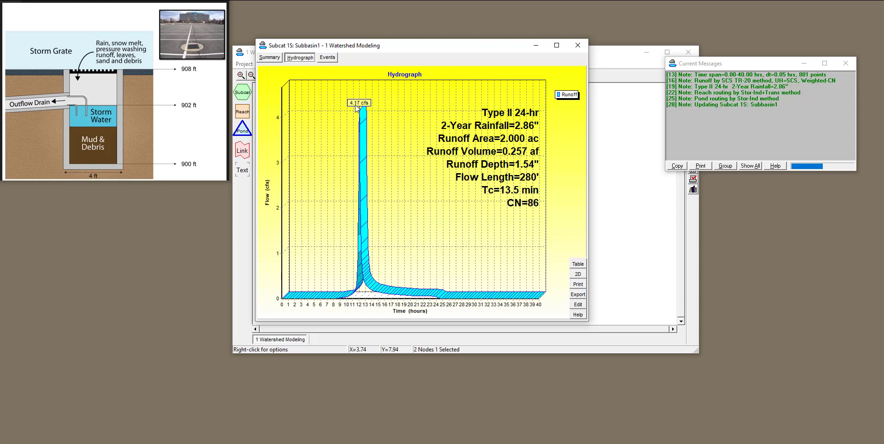
pyautogui.click(577, 45)
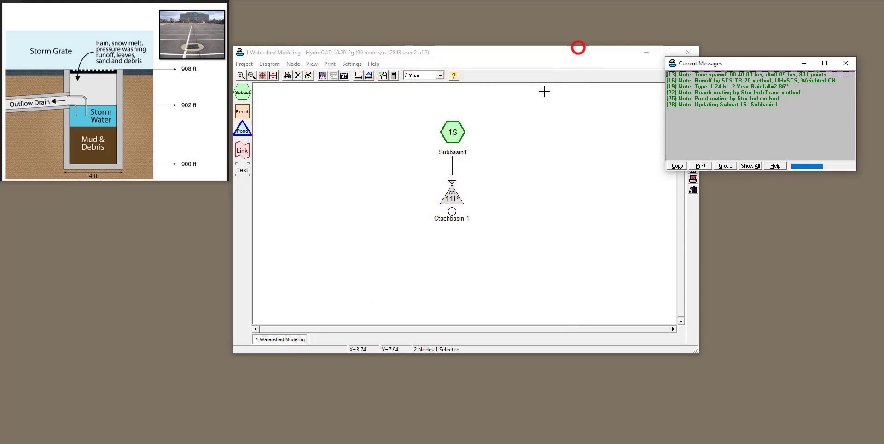
# Examine the catch basin's hydrograph and summary report for the 2-Year event.
pyautogui.doubleClick(455, 197)
pyautogui.moveTo(283, 57); pyautogui.dragTo(373, 74)
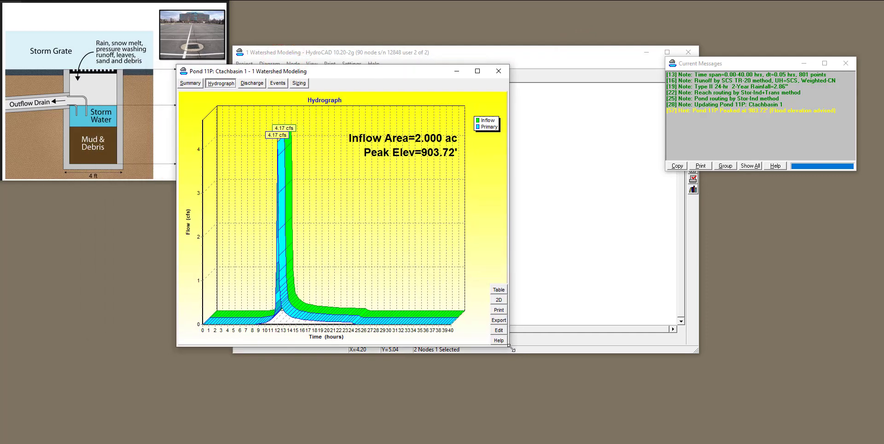
pyautogui.moveTo(381, 75); pyautogui.dragTo(257, 90)
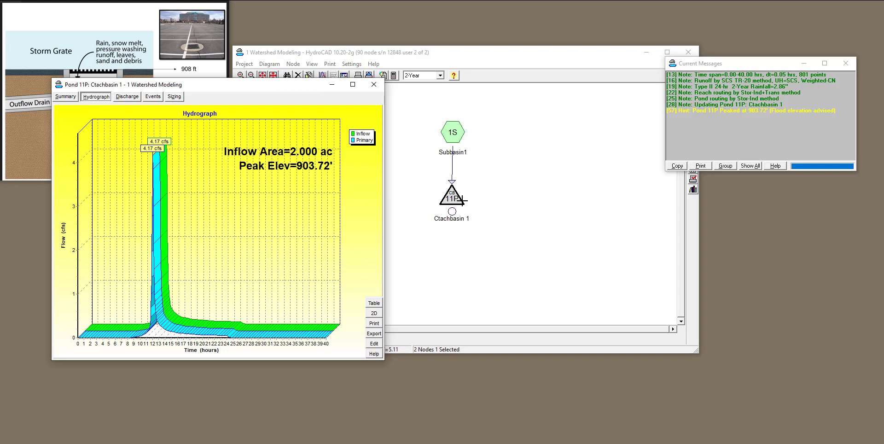
pyautogui.moveTo(449, 206)
pyautogui.click(66, 96)
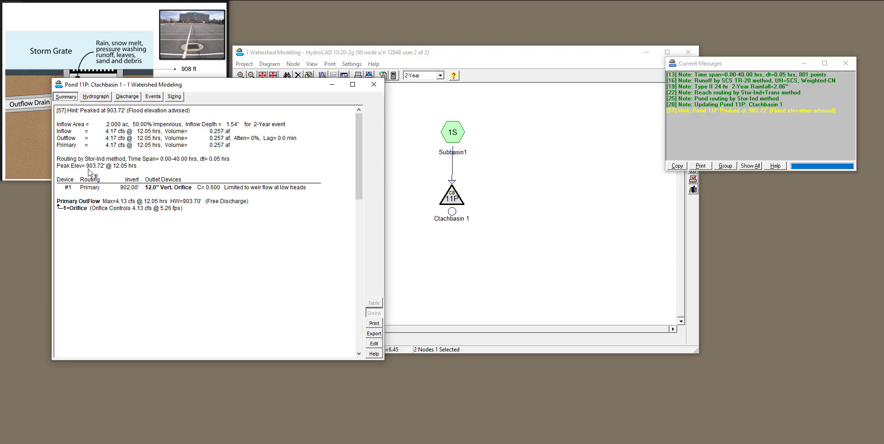
pyautogui.moveTo(152, 88); pyautogui.dragTo(341, 100)
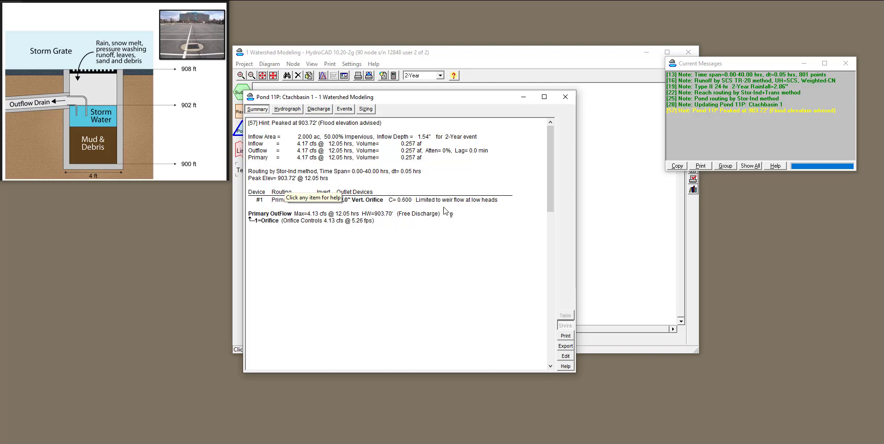
# Review the catch basin's stage-discharge curve and events table, recheck its summary and hydrograph, and close the report.
pyautogui.click(327, 111)
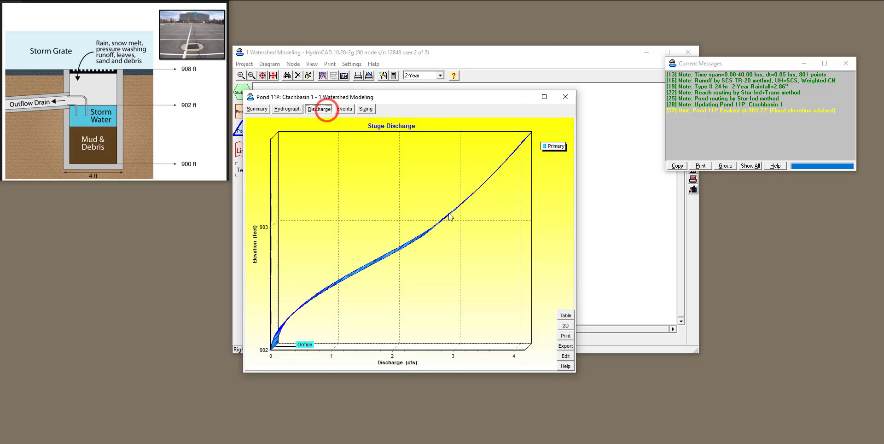
pyautogui.click(296, 110)
pyautogui.click(317, 109)
pyautogui.click(345, 109)
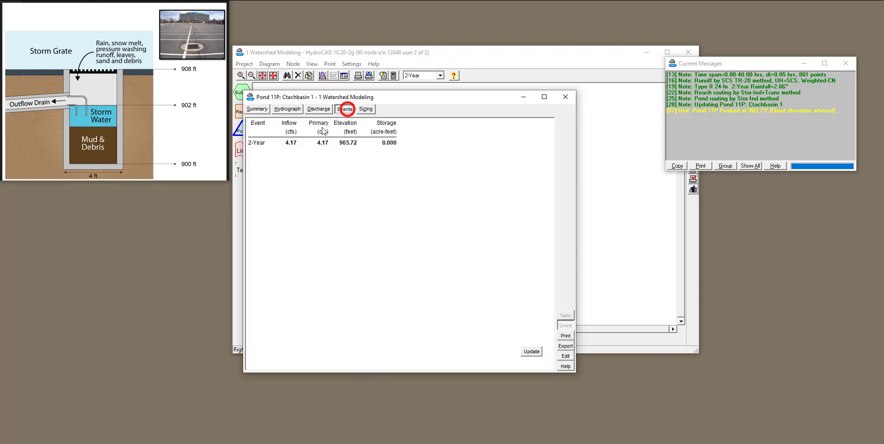
pyautogui.click(258, 109)
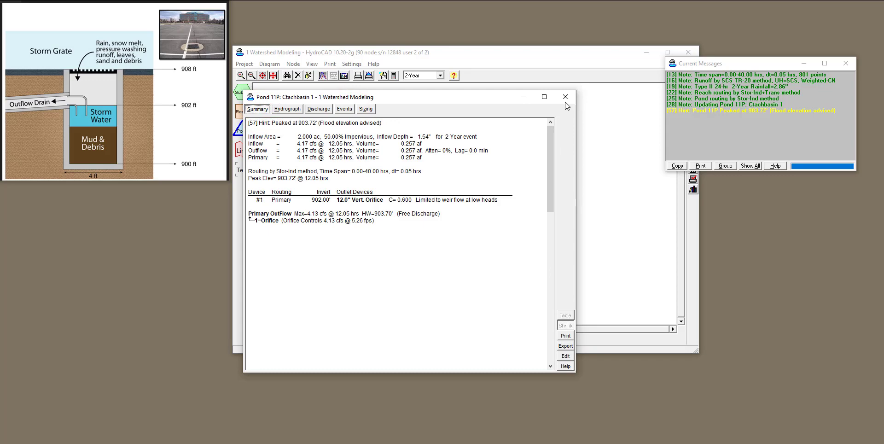
pyautogui.click(287, 109)
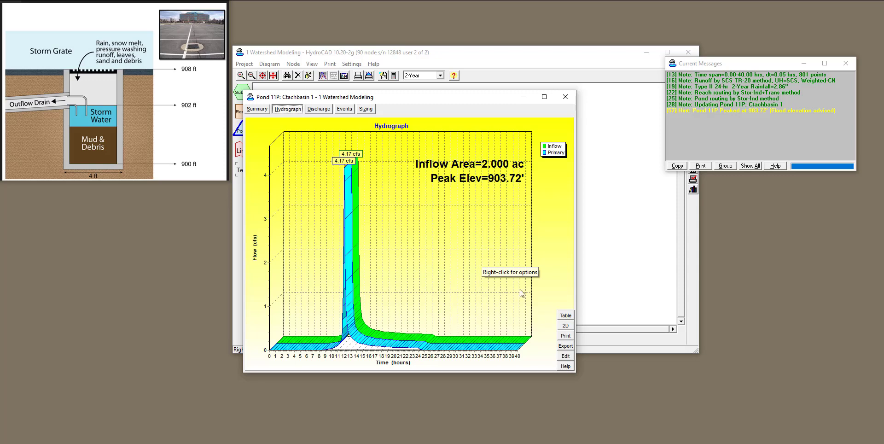
pyautogui.click(565, 97)
# Switch the rainfall event to 10-Year and examine the catch basin's summary report.
pyautogui.click(440, 75)
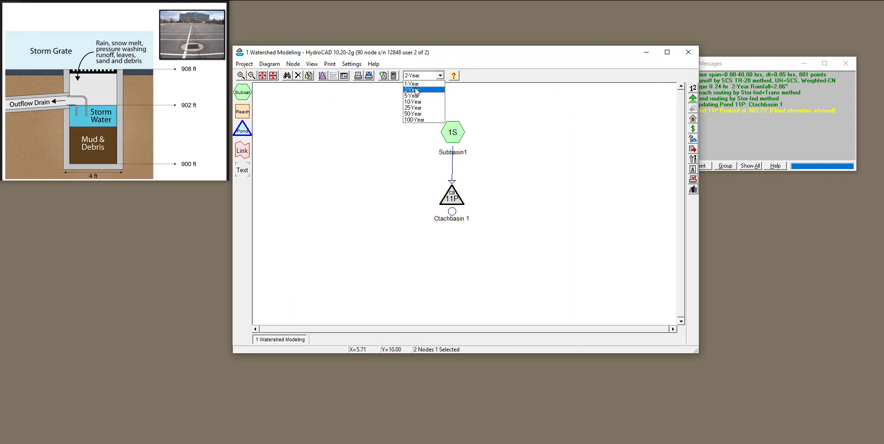
pyautogui.click(416, 102)
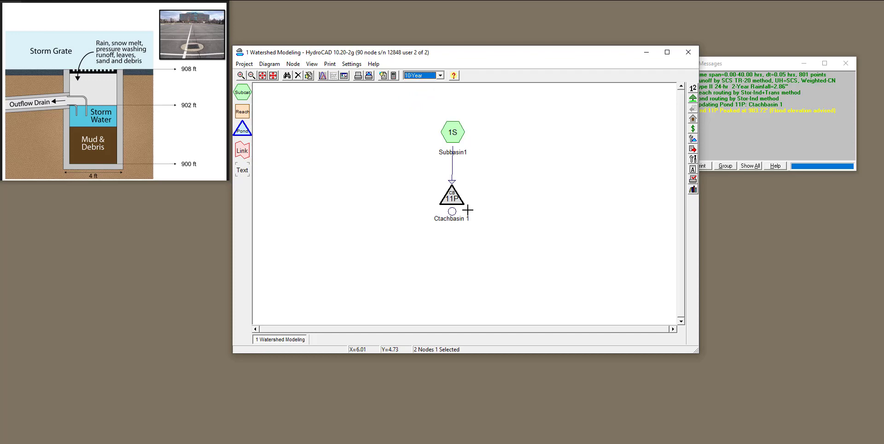
pyautogui.doubleClick(451, 197)
pyautogui.moveTo(267, 76); pyautogui.dragTo(368, 83)
pyautogui.click(212, 93)
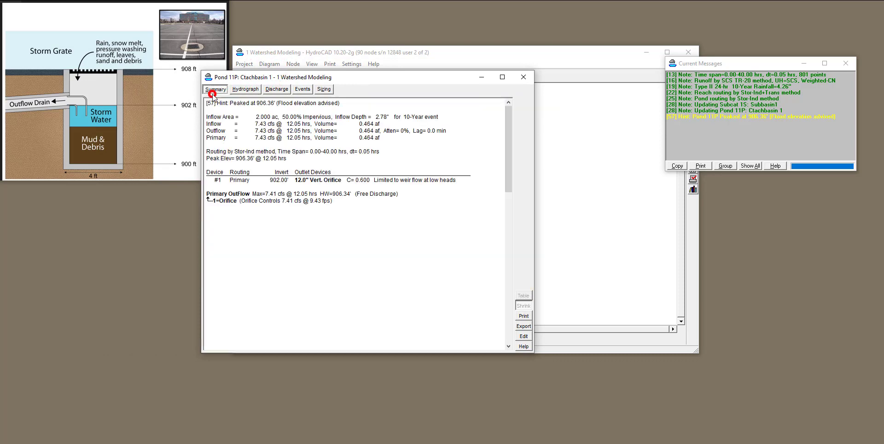
# Check the catch basin's 10-Year hydrograph, and switch the rainfall event to 50-Year to examine the hydrograph for that storm.
pyautogui.click(245, 89)
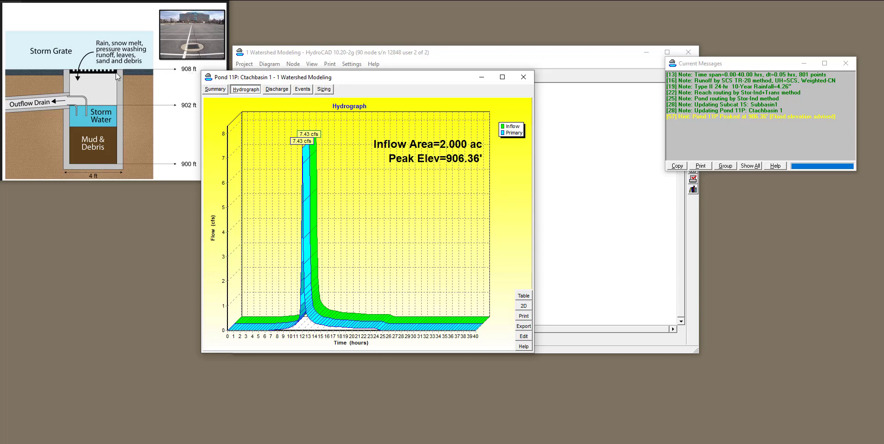
pyautogui.click(523, 77)
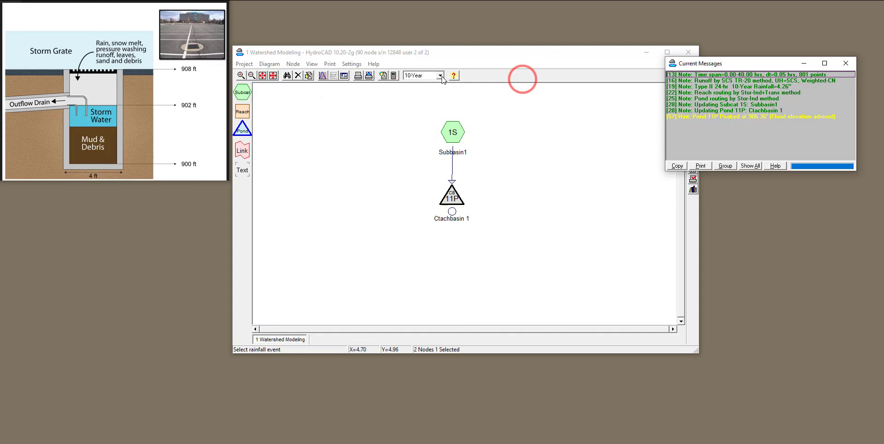
pyautogui.click(441, 76)
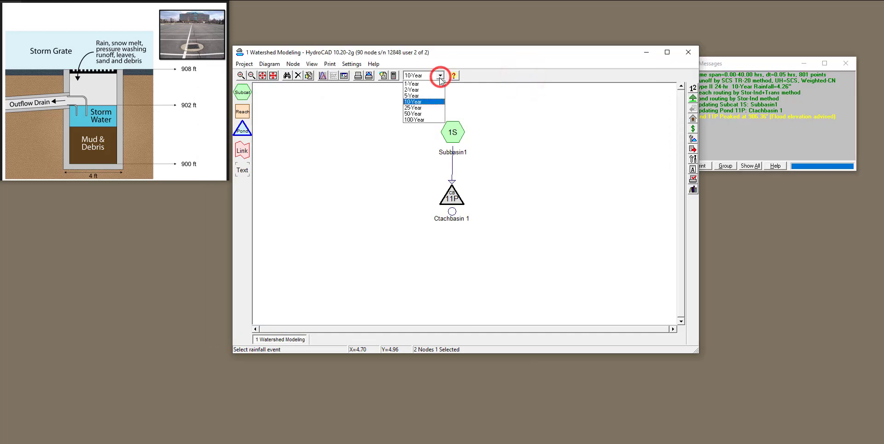
pyautogui.click(428, 114)
pyautogui.doubleClick(452, 199)
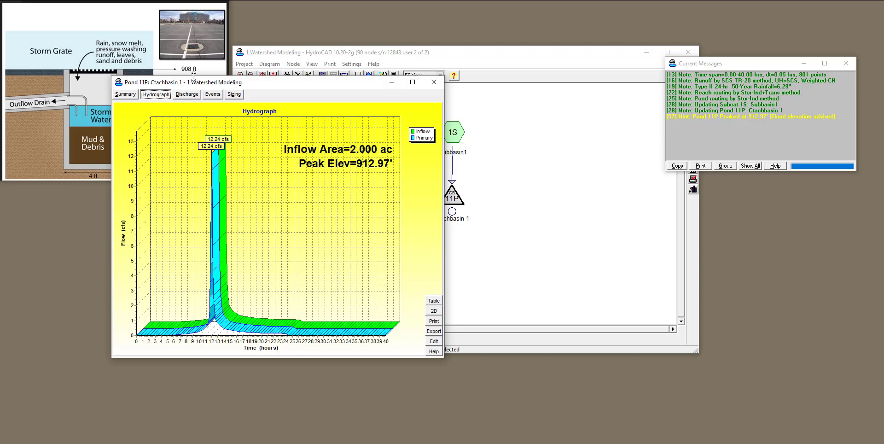
pyautogui.moveTo(216, 85); pyautogui.dragTo(289, 103)
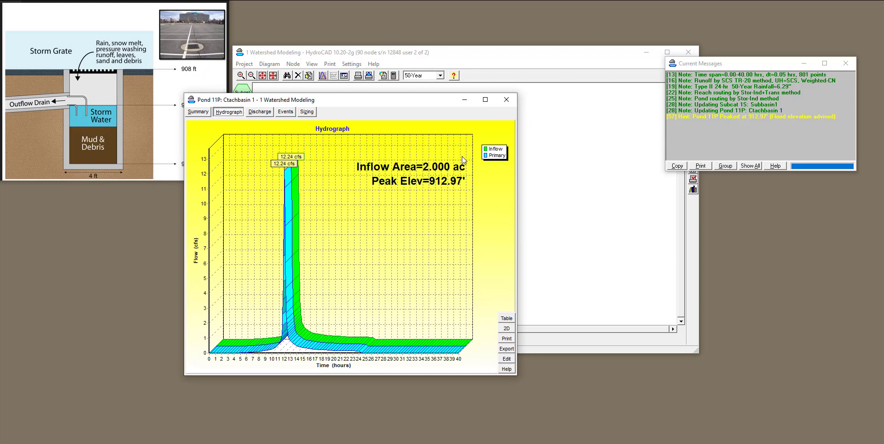
# Switch the rainfall event to 100-Year, examine the catch basin's hydrograph, and close the report.
pyautogui.click(440, 75)
pyautogui.click(424, 120)
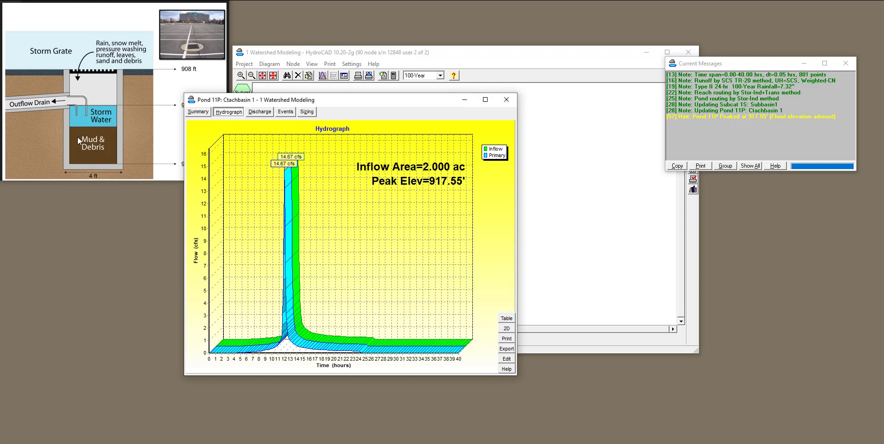
pyautogui.click(506, 100)
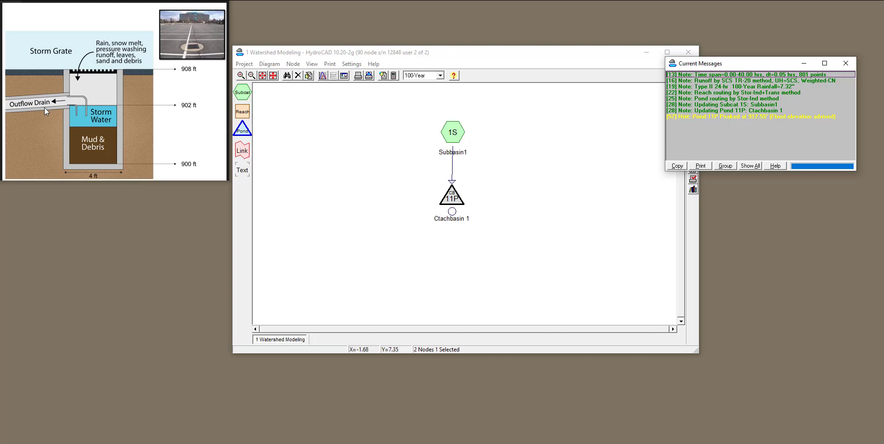
# Set the rainfall event back to 2-Year and change the catch basin node's pond type to Detention Pond.
pyautogui.click(440, 75)
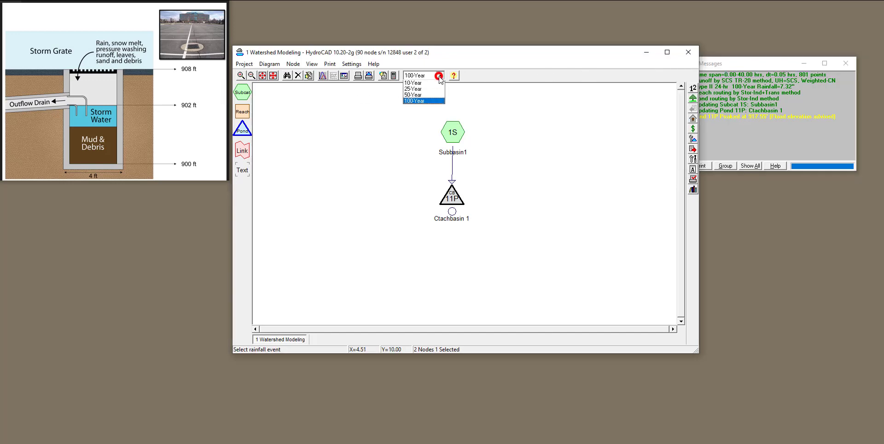
pyautogui.scroll(1, 434, 90)
pyautogui.click(434, 91)
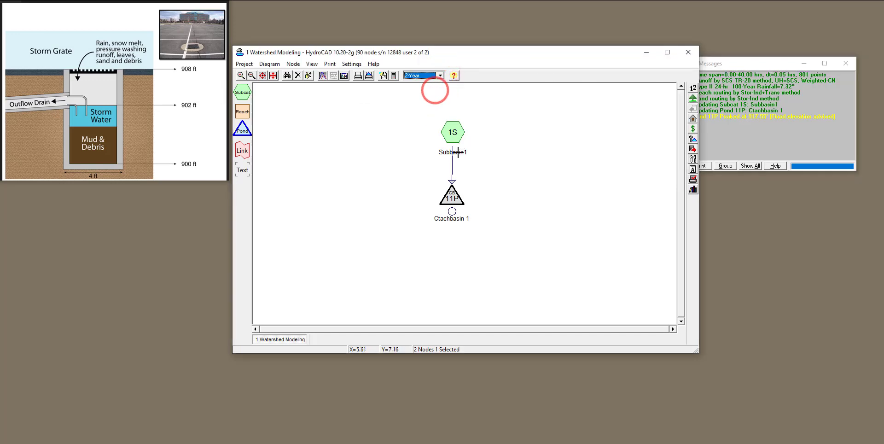
pyautogui.rightClick(452, 200)
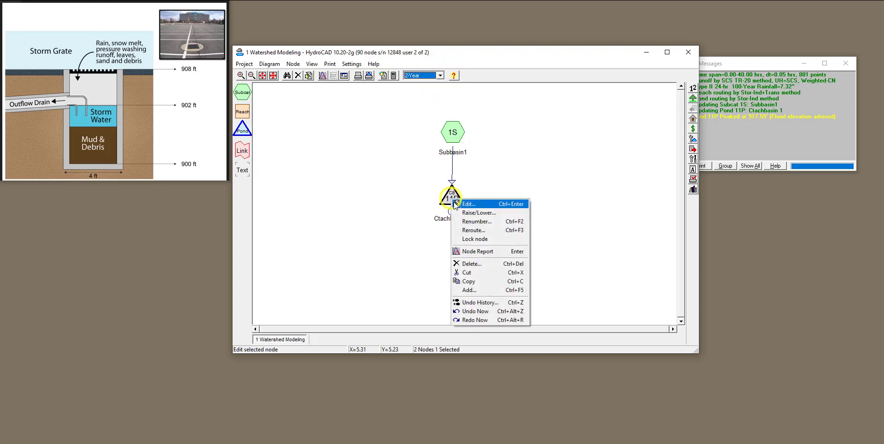
pyautogui.click(467, 204)
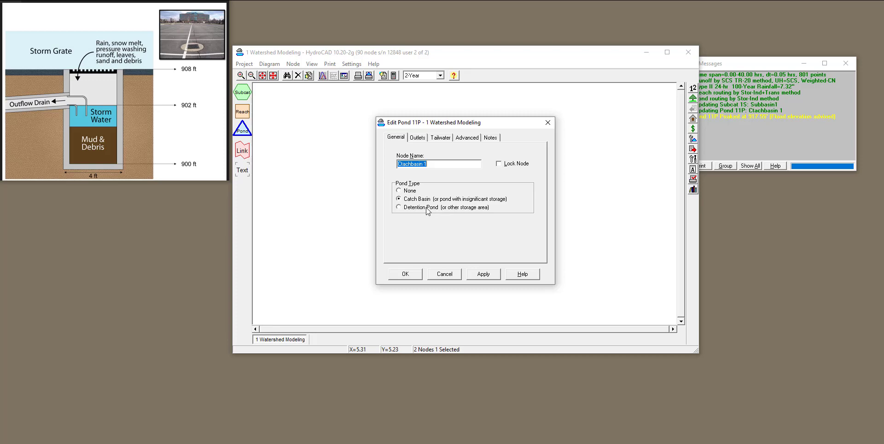
pyautogui.click(427, 209)
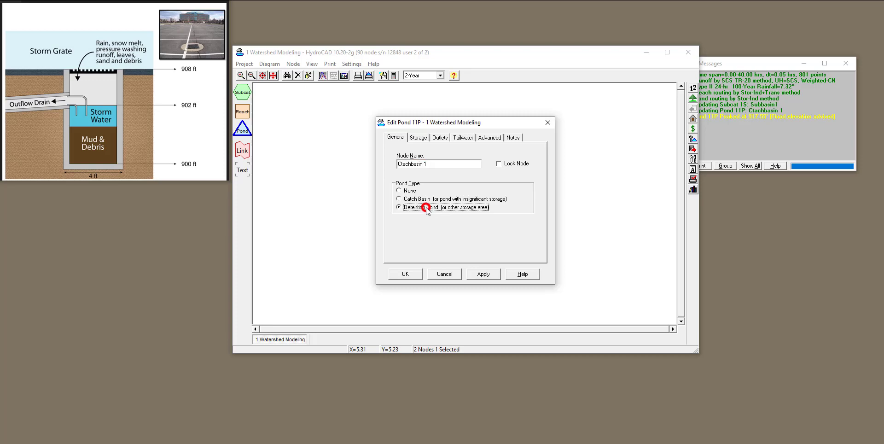
# Add a Vertical Cone/Cylinder storage as the pond's first storage volume.
pyautogui.click(419, 138)
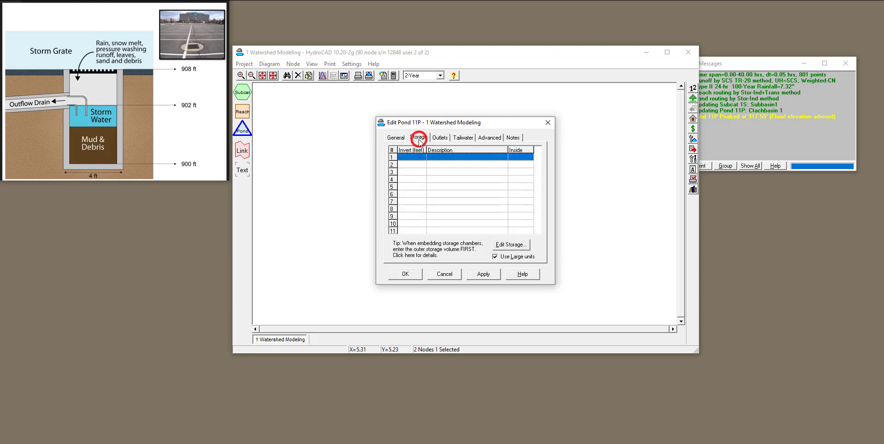
pyautogui.doubleClick(416, 157)
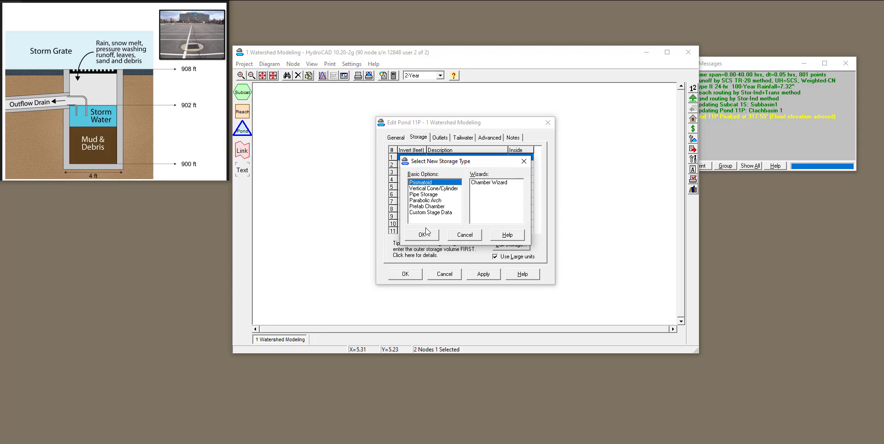
pyautogui.click(445, 189)
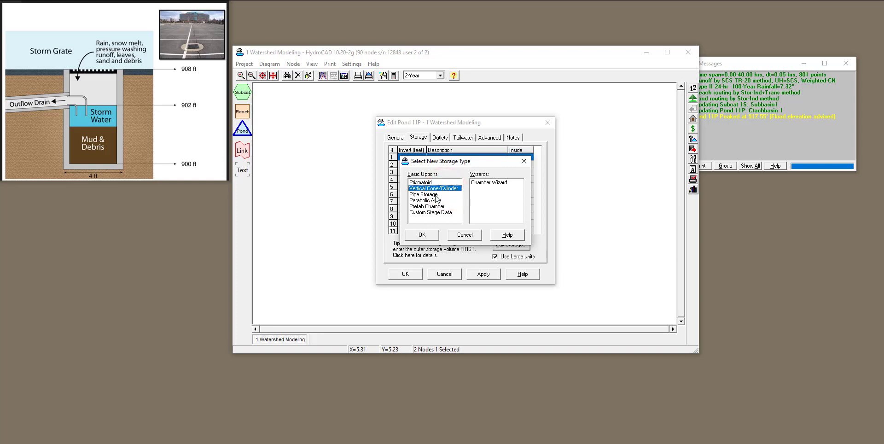
pyautogui.click(422, 234)
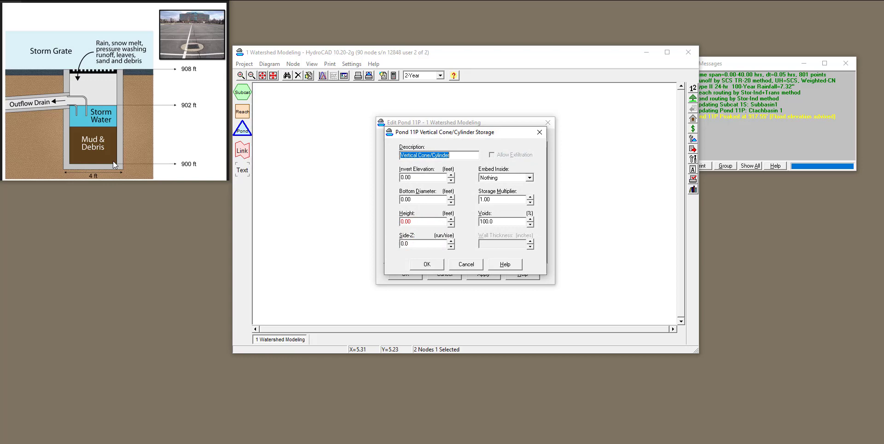
# Define the cylinder storage with a 900 ft invert elevation, 4 ft bottom diameter and 8 ft height.
pyautogui.click(424, 177)
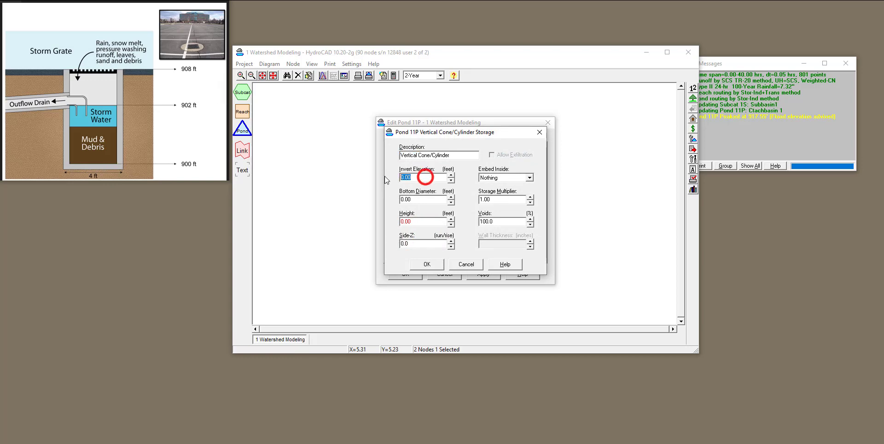
pyautogui.write('90')
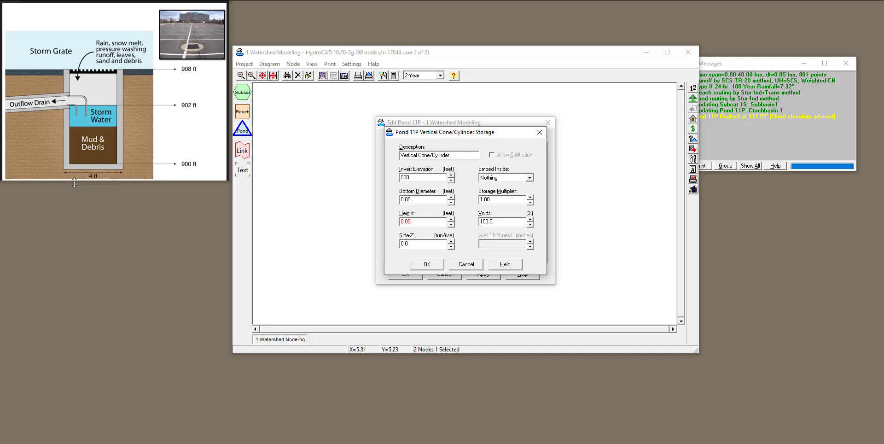
pyautogui.click(419, 199)
pyautogui.write('4')
pyautogui.click(402, 221)
pyautogui.moveTo(152, 130)
pyautogui.click(414, 222)
pyautogui.write('8')
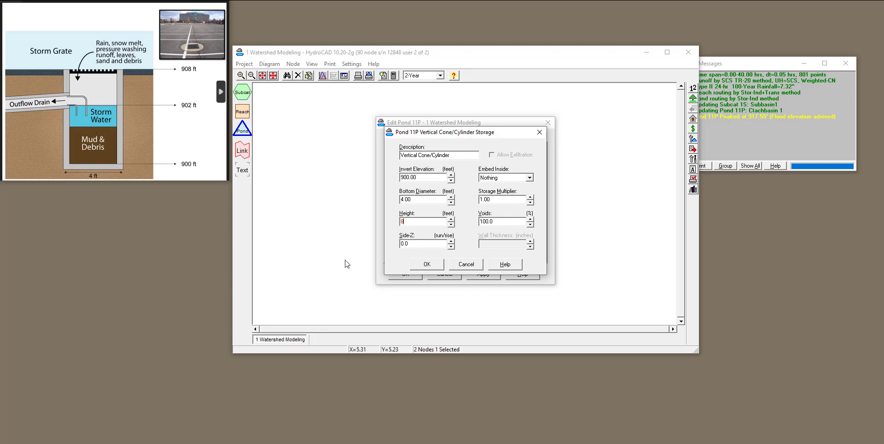
pyautogui.click(435, 263)
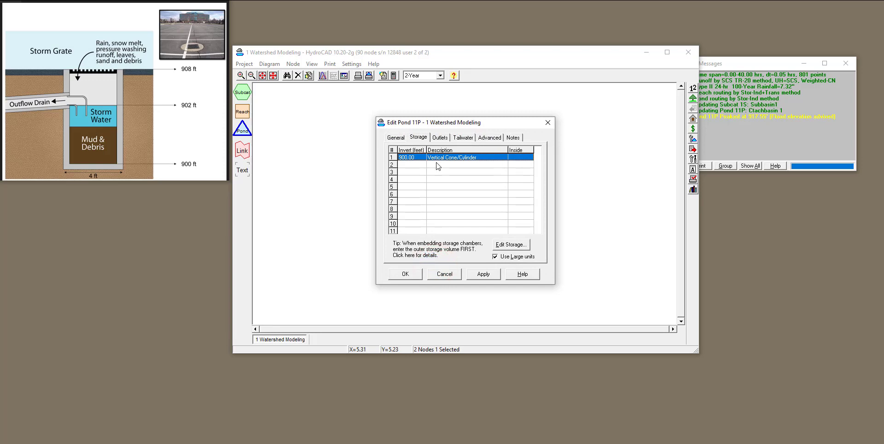
# Review the pond's outlet and tailwater settings, set its flood elevation to 908 ft, and save the node changes.
pyautogui.click(439, 139)
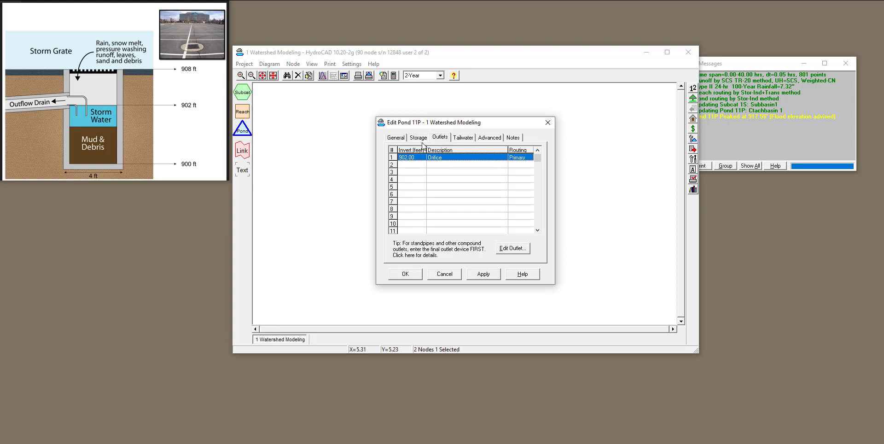
pyautogui.moveTo(437, 124); pyautogui.dragTo(448, 147)
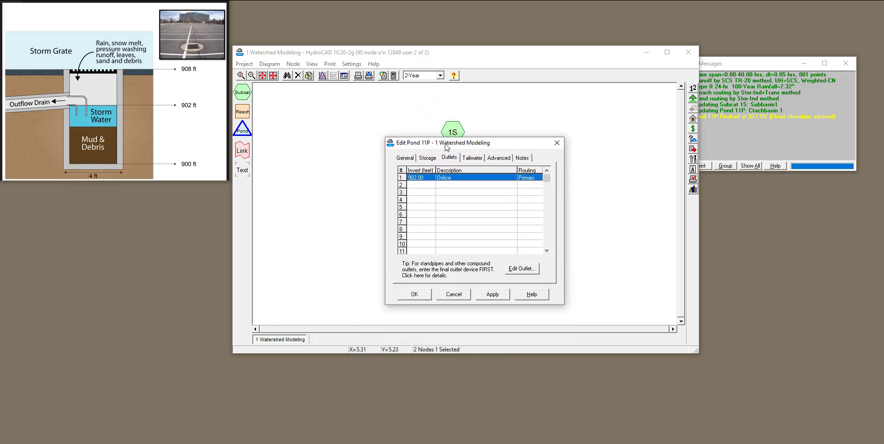
pyautogui.click(477, 157)
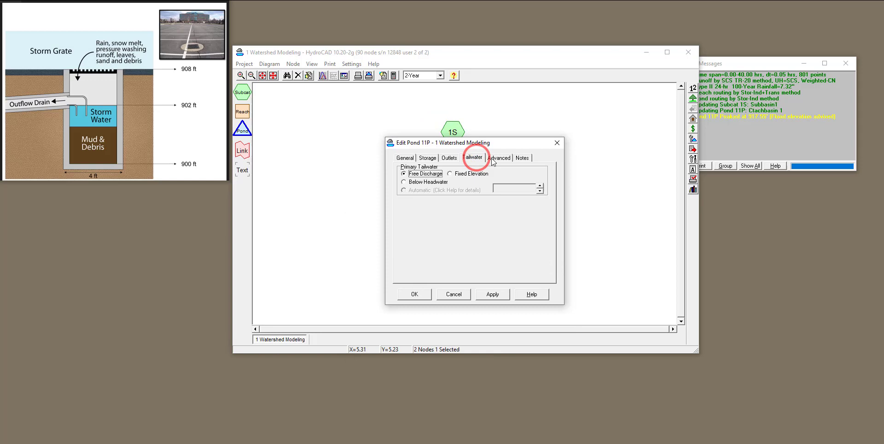
pyautogui.click(499, 158)
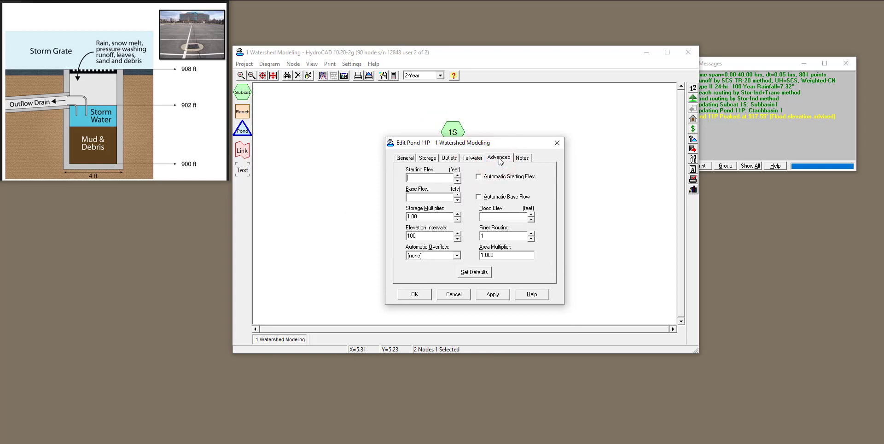
pyautogui.click(500, 216)
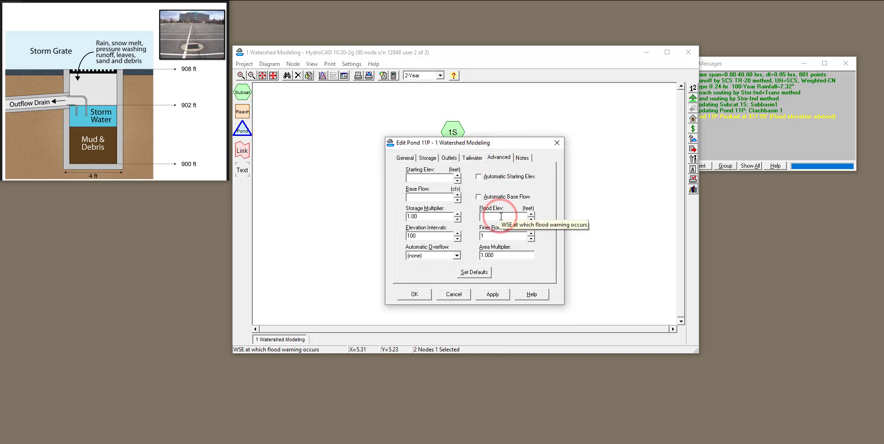
pyautogui.write('9')
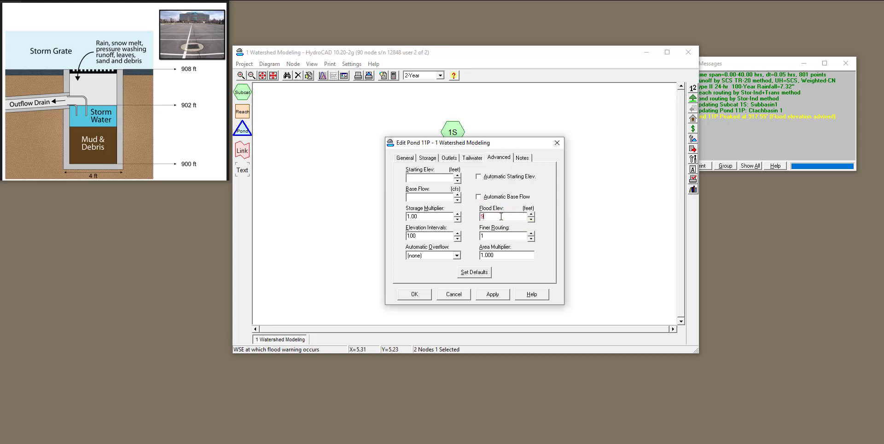
pyautogui.write('08')
pyautogui.click(399, 227)
pyautogui.click(491, 294)
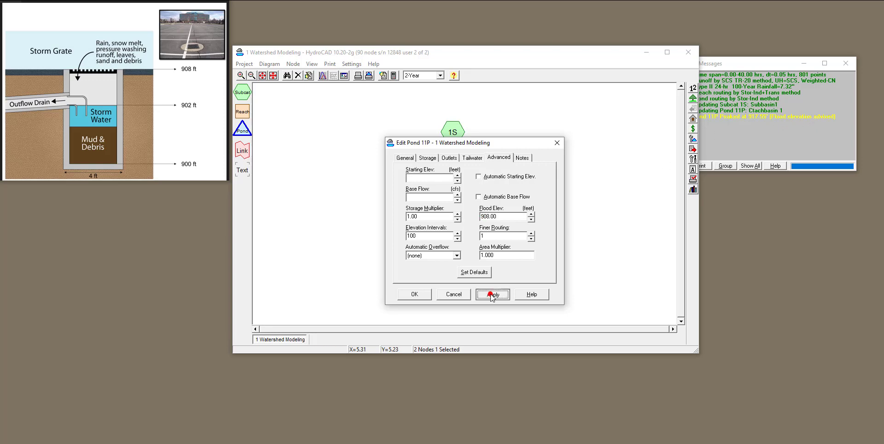
pyautogui.click(403, 294)
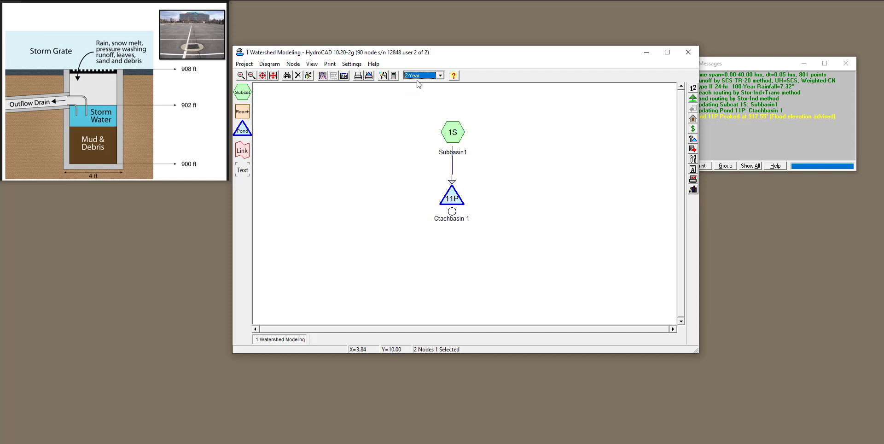
# Examine the pond's 2-Year hydrograph, stage-discharge curve and stage-area-storage curve.
pyautogui.doubleClick(448, 199)
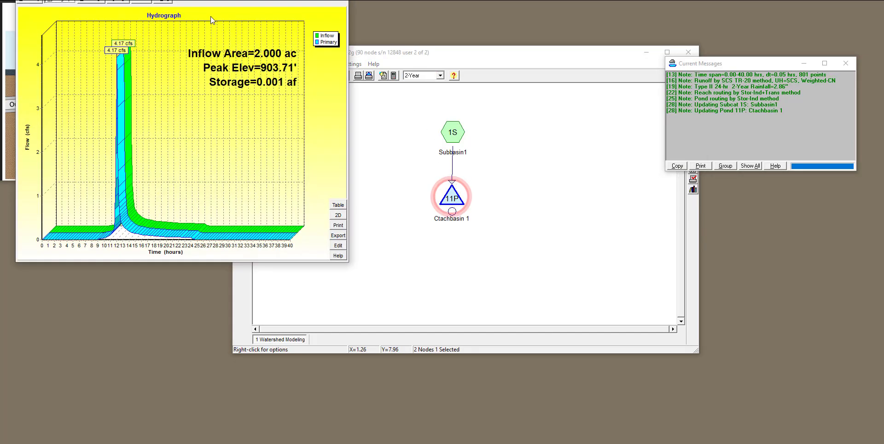
pyautogui.moveTo(202, 1); pyautogui.dragTo(398, 89)
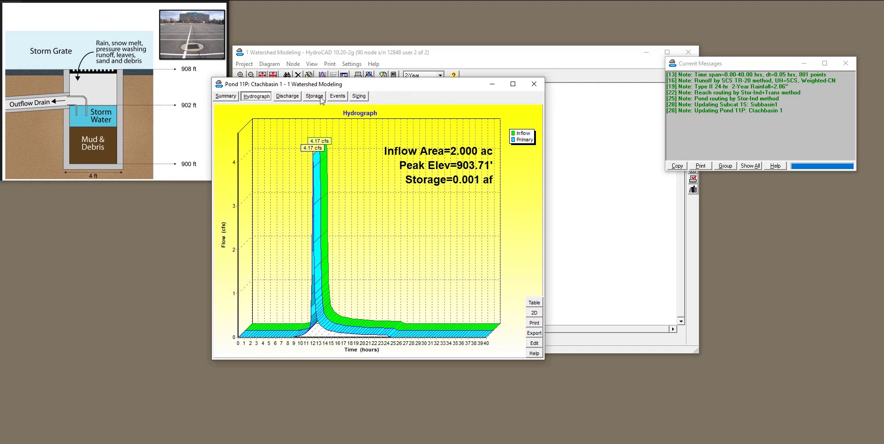
pyautogui.click(288, 97)
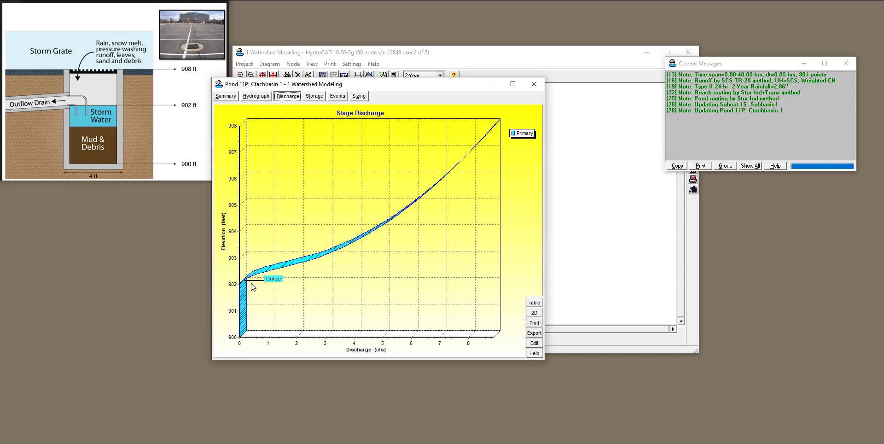
pyautogui.click(316, 96)
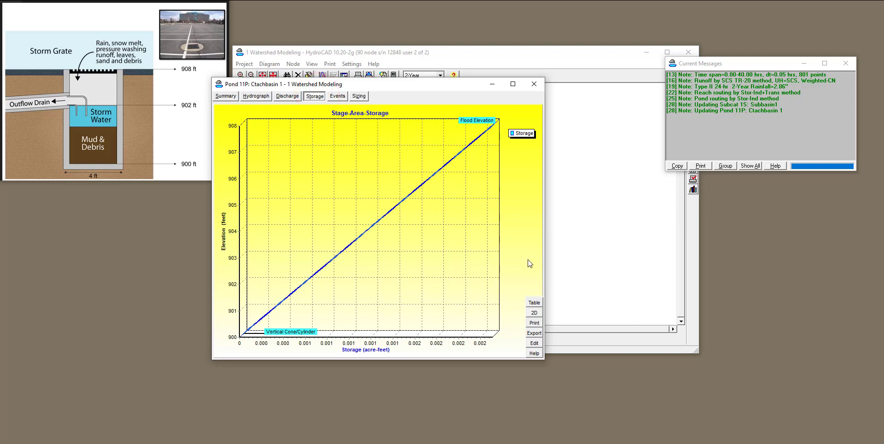
# Display the storage chart in 2D, and recheck the pond's hydrograph and summary report for the 2-Year event.
pyautogui.click(533, 313)
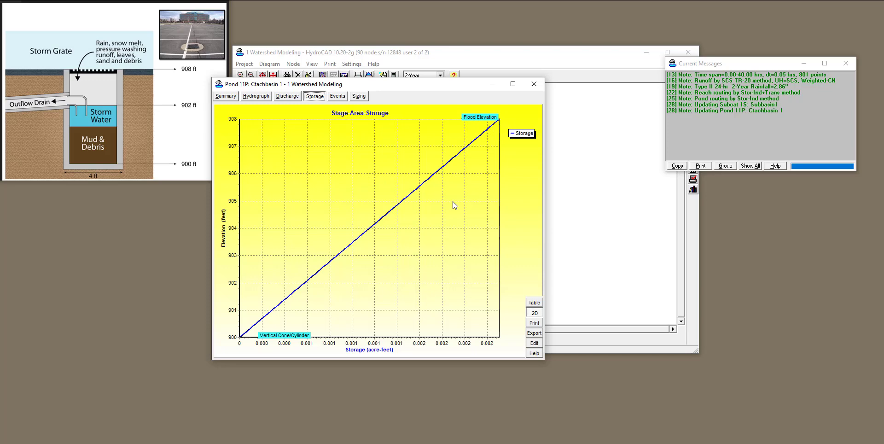
pyautogui.click(256, 96)
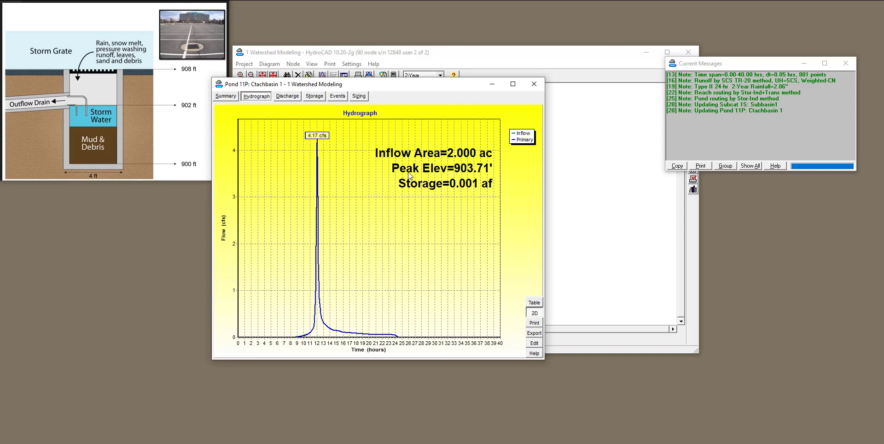
pyautogui.click(226, 96)
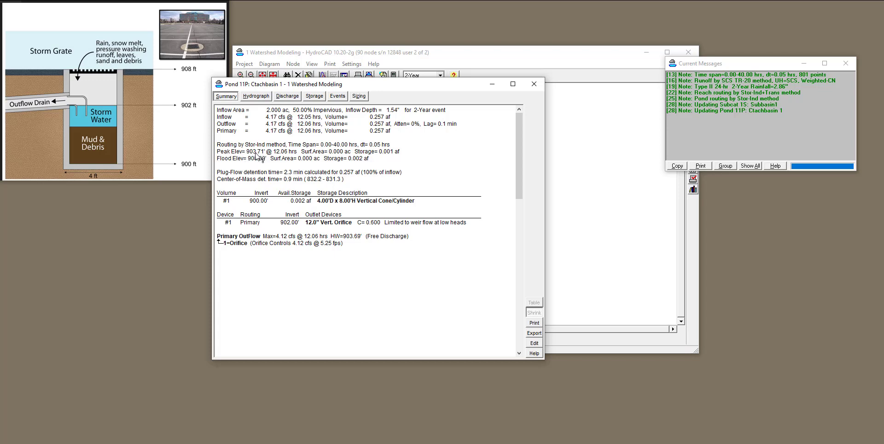
# Switch the rainfall event to 10-Year and check the pond's summary report and hydrograph.
pyautogui.moveTo(411, 83); pyautogui.dragTo(351, 105)
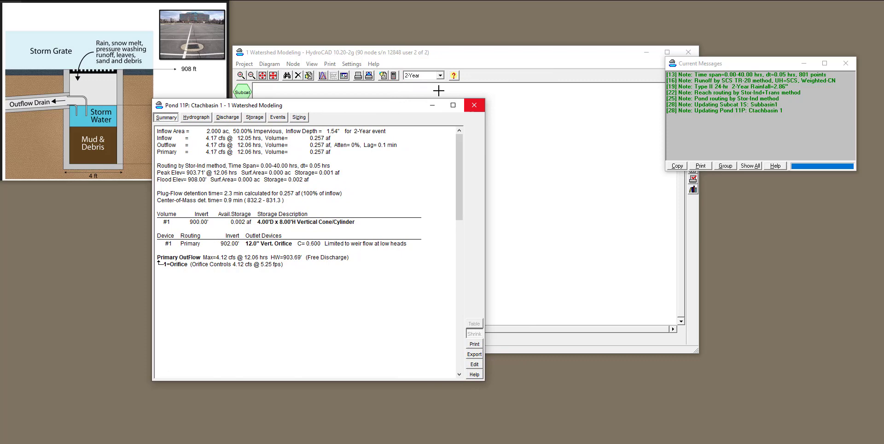
pyautogui.click(441, 76)
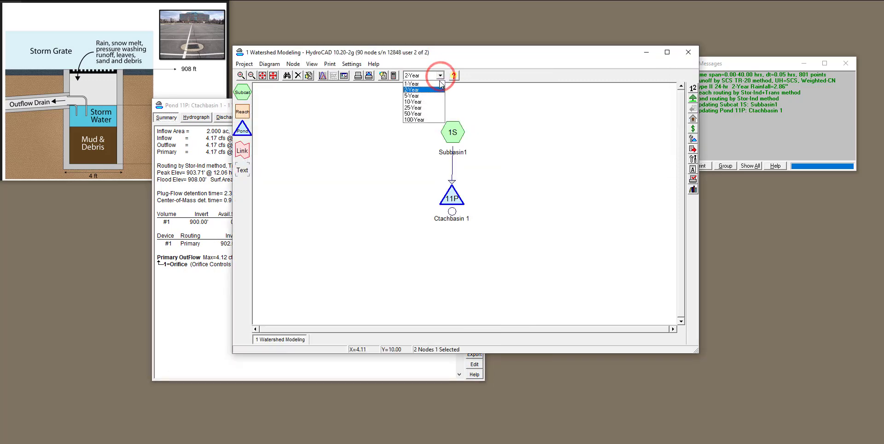
pyautogui.click(432, 102)
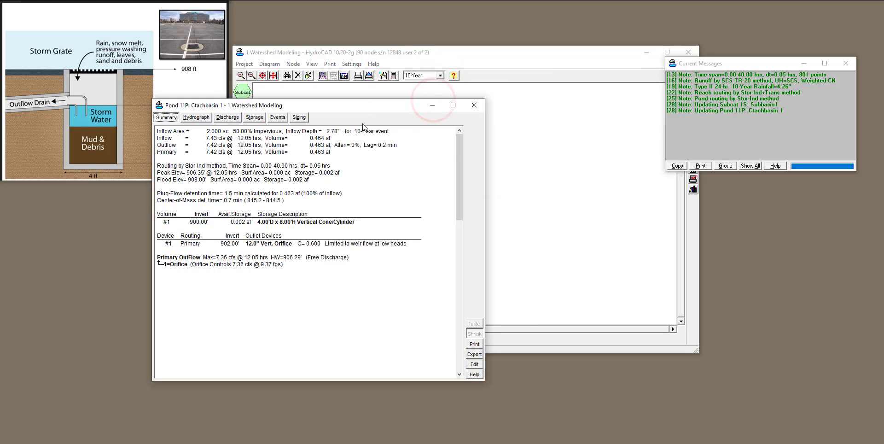
pyautogui.click(197, 117)
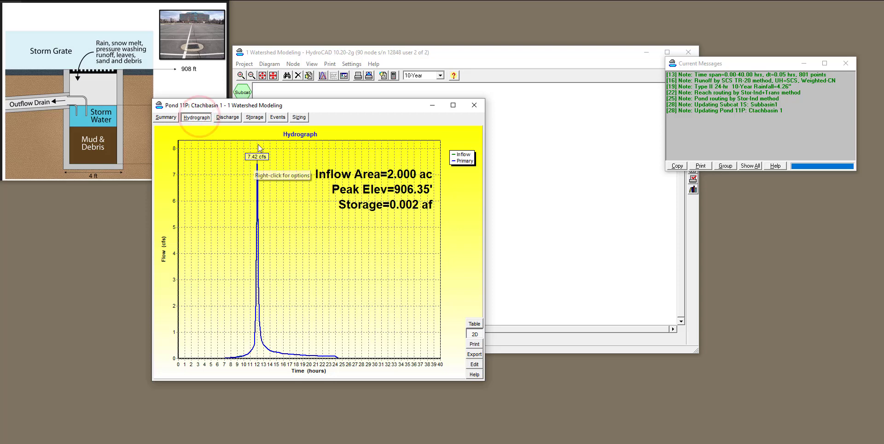
pyautogui.click(166, 117)
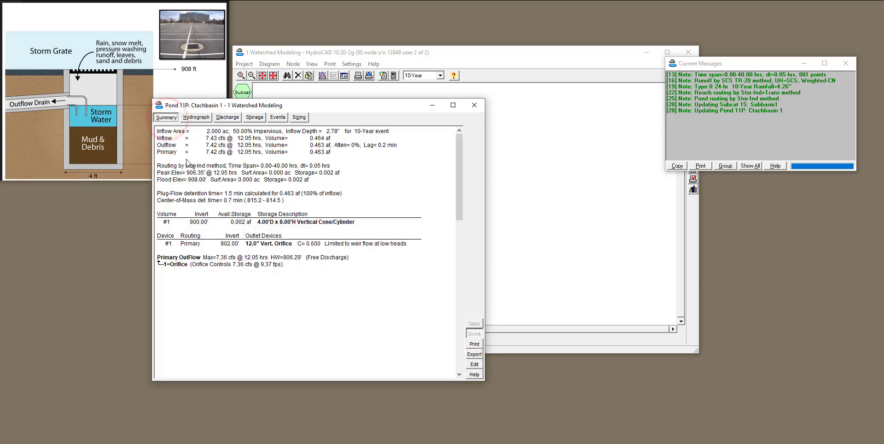
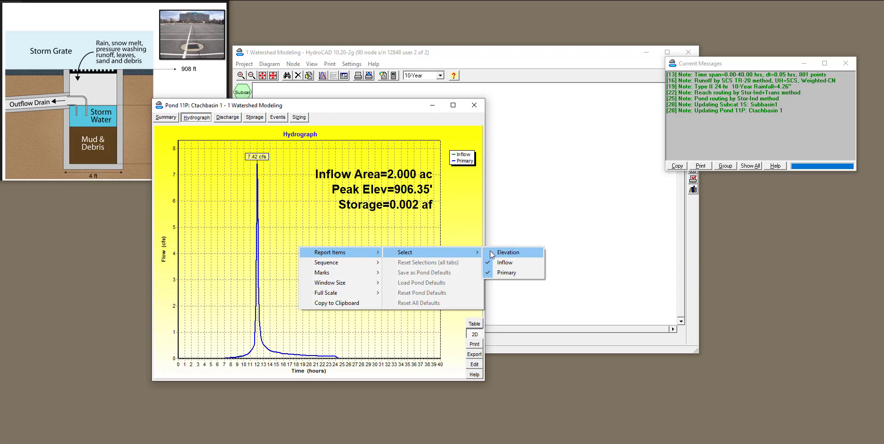
# Add the elevation curve to the pond's hydrograph and review its discharge, storage, events and sizing results for the 10-Year event.
pyautogui.click(504, 252)
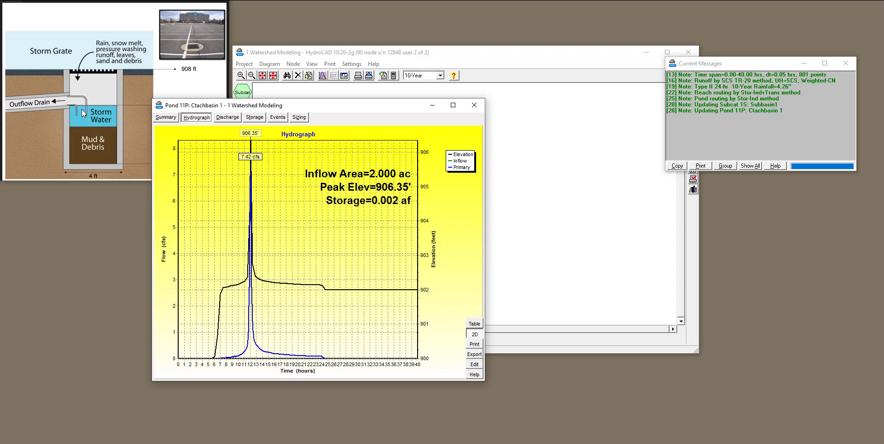
pyautogui.click(234, 117)
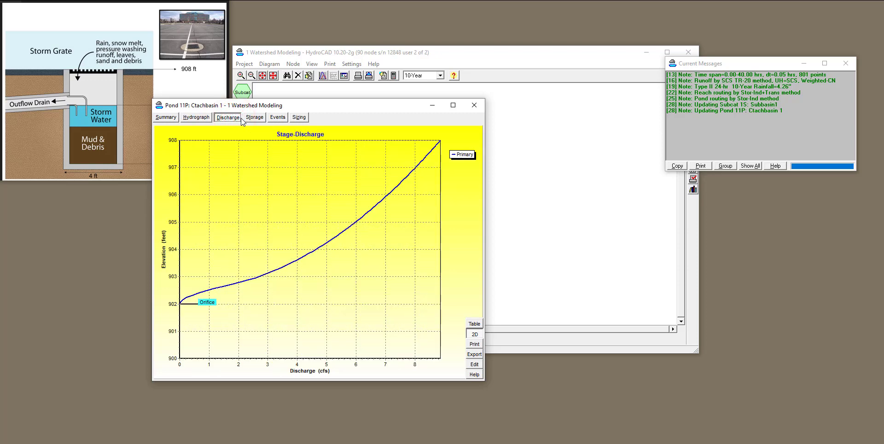
pyautogui.click(254, 118)
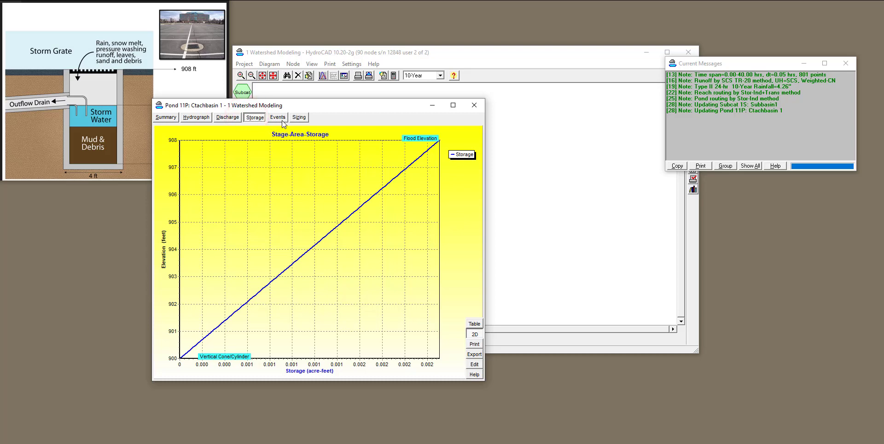
pyautogui.click(279, 118)
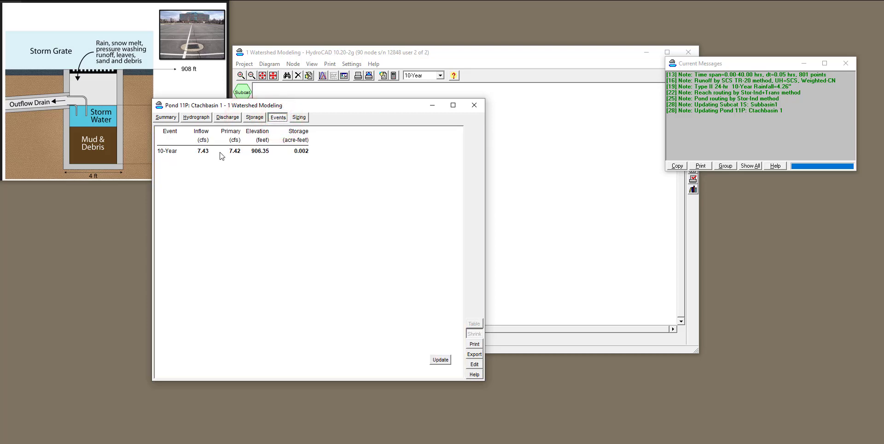
pyautogui.click(298, 118)
pyautogui.click(192, 119)
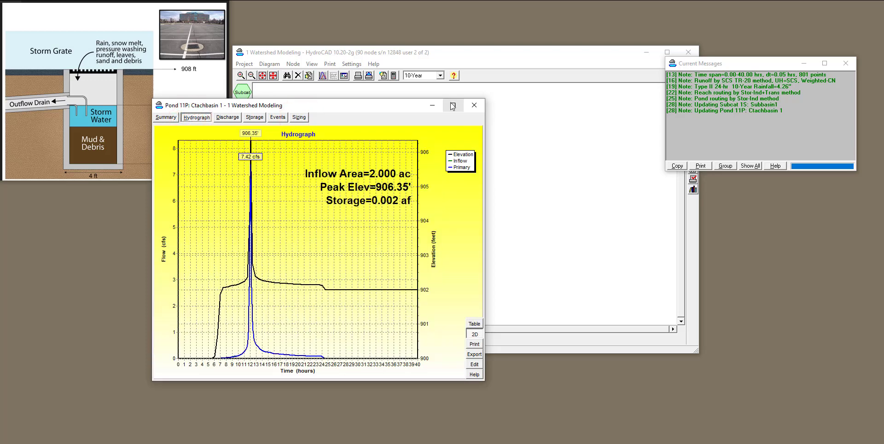
# Switch the rainfall event to 100-Year and examine the peak elevation on the pond's hydrograph against the basin sketch.
pyautogui.click(441, 76)
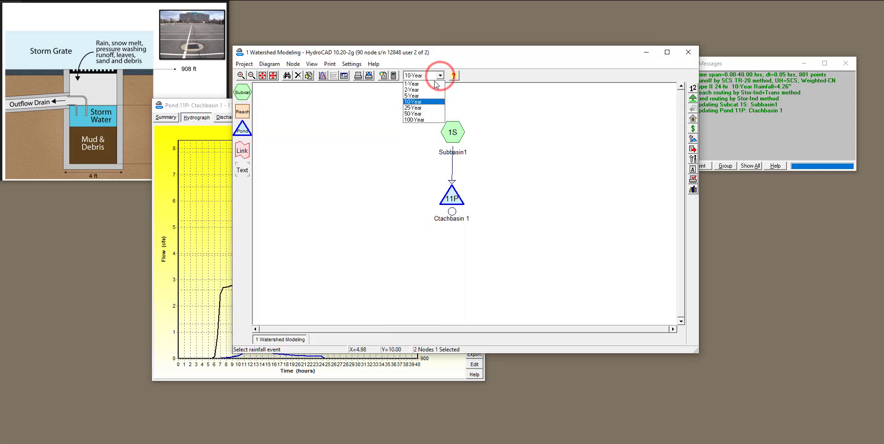
pyautogui.click(428, 119)
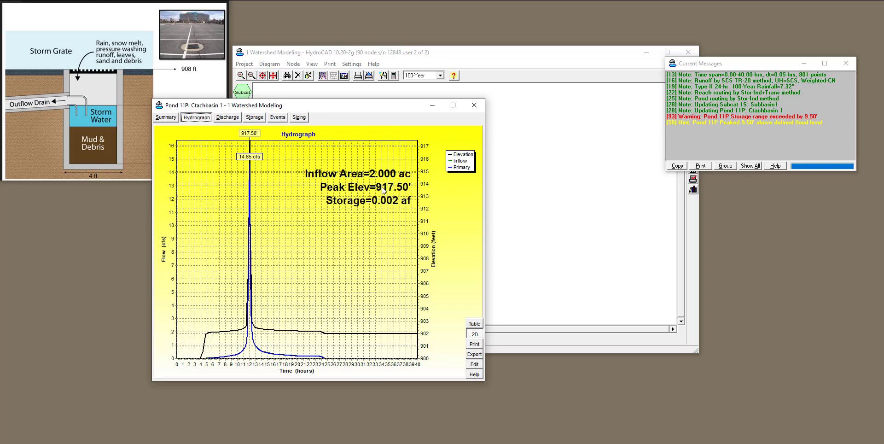
pyautogui.click(216, 106)
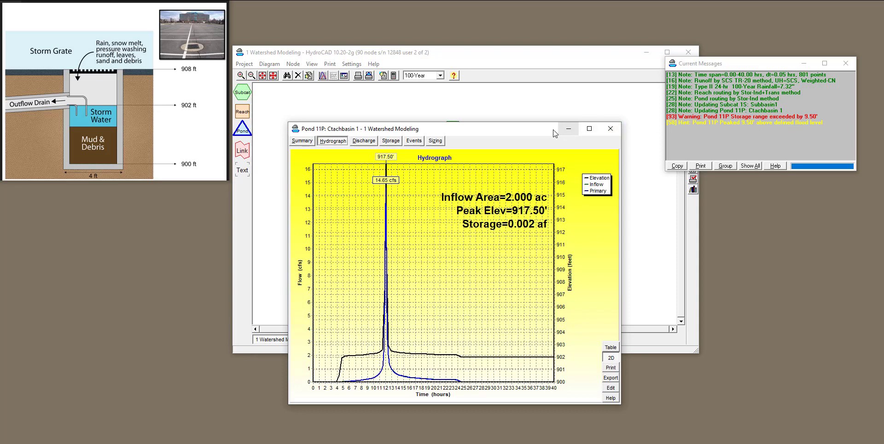
pyautogui.moveTo(527, 129); pyautogui.dragTo(495, 104)
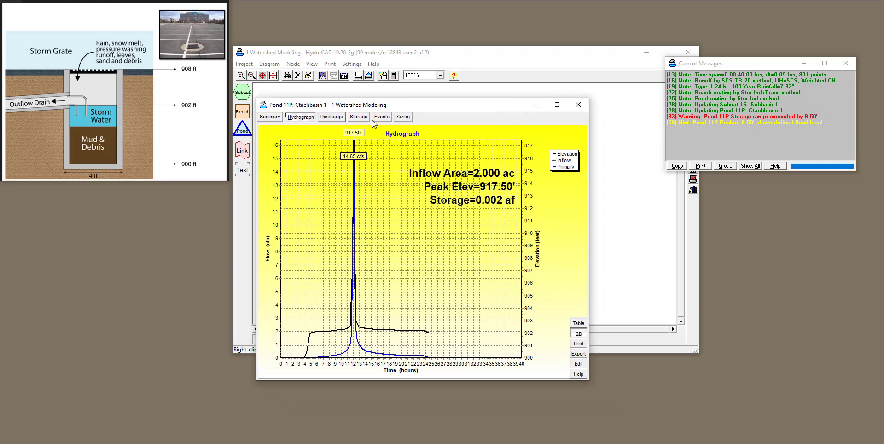
# Return the rainfall event to 10-Year, recheck the pond's hydrograph against the basin sketch, and close the pond report.
pyautogui.click(440, 77)
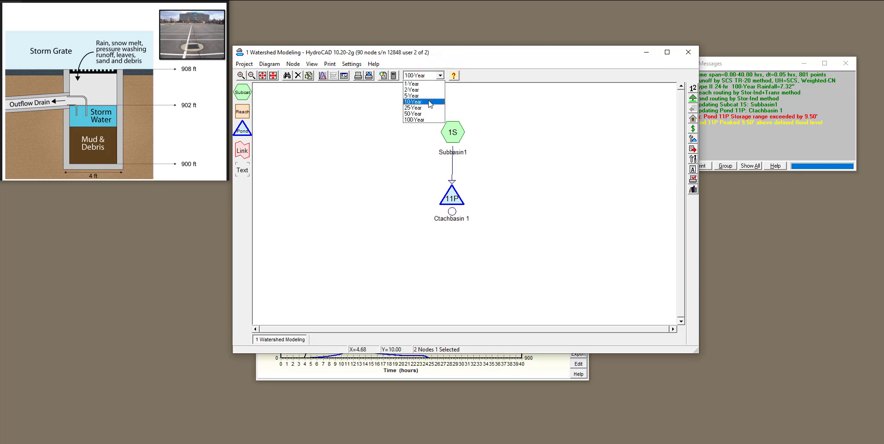
pyautogui.click(429, 101)
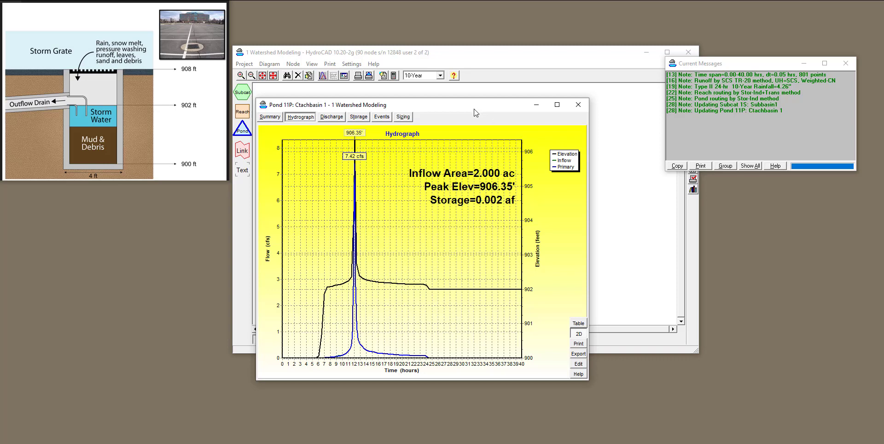
pyautogui.moveTo(473, 105); pyautogui.dragTo(515, 147)
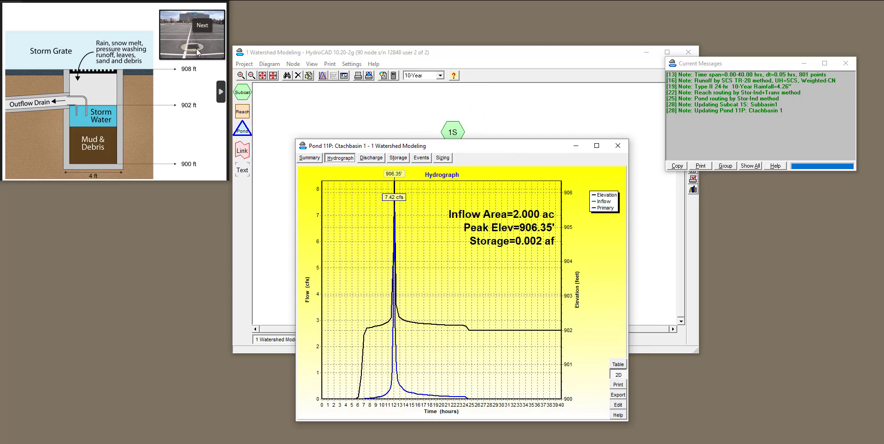
pyautogui.moveTo(443, 148); pyautogui.dragTo(483, 142)
pyautogui.click(601, 149)
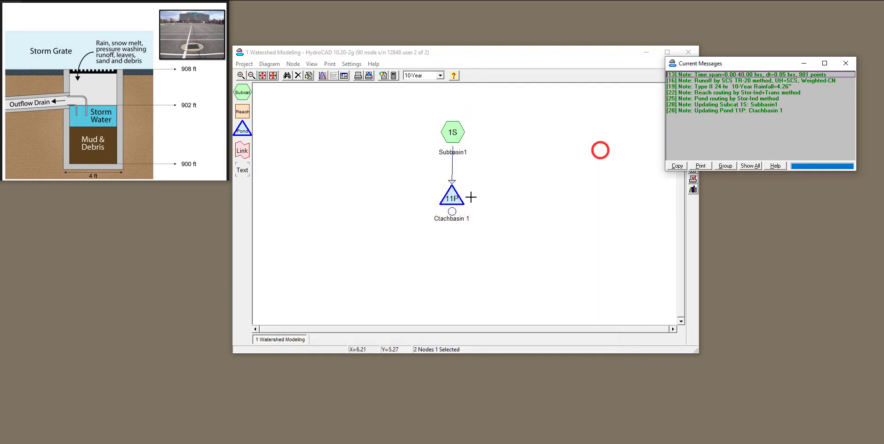
# Open the settings of pond node 11P for editing.
pyautogui.rightClick(453, 199)
pyautogui.click(460, 203)
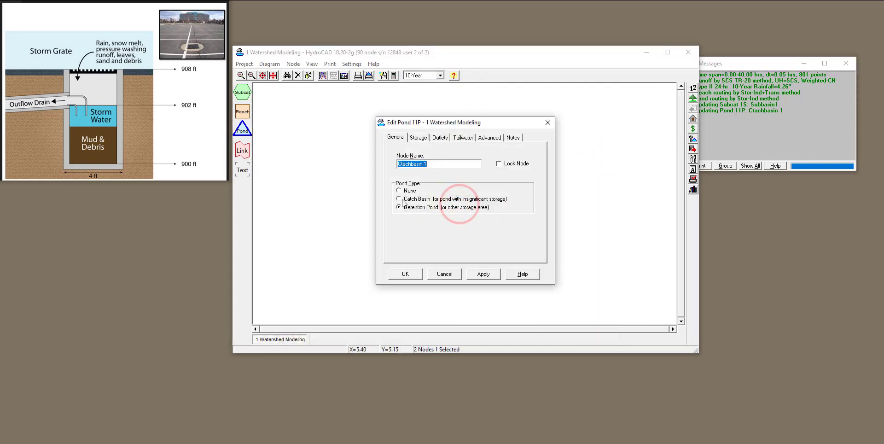